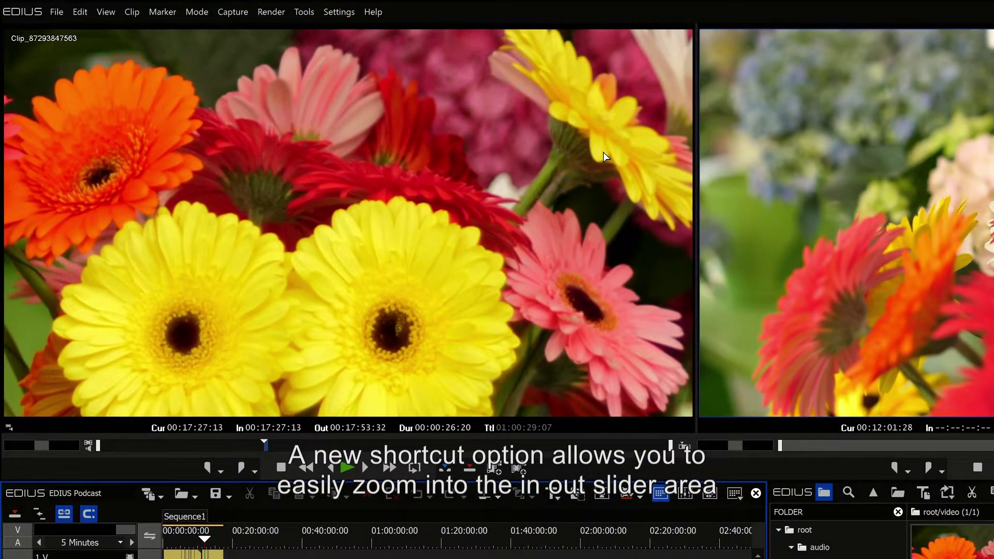
Step: Zoom into the in/out slider area of the player
{"action": "key", "text": "ctrl+alt+z"}
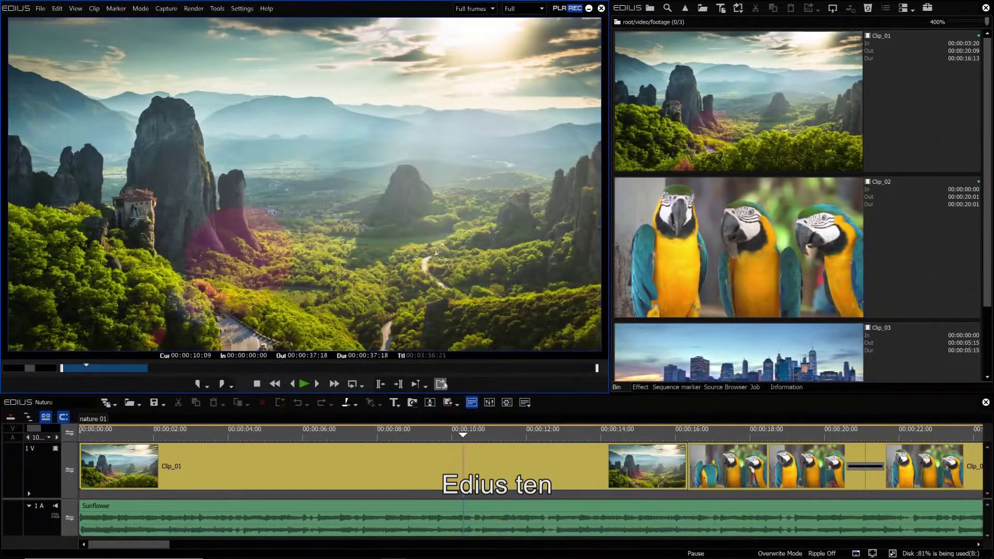
Step: Start a file export with the H.265/HEVC software exporter and toggle the Use Hardware Encoder option in its basic settings
{"action": "left_click", "coordinate": [443, 383]}
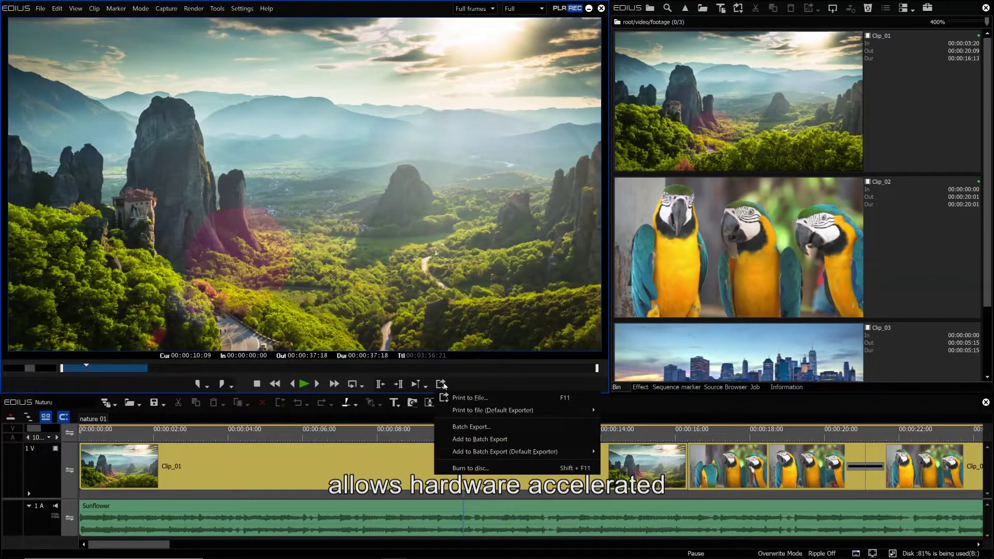
{"action": "left_click", "coordinate": [466, 397]}
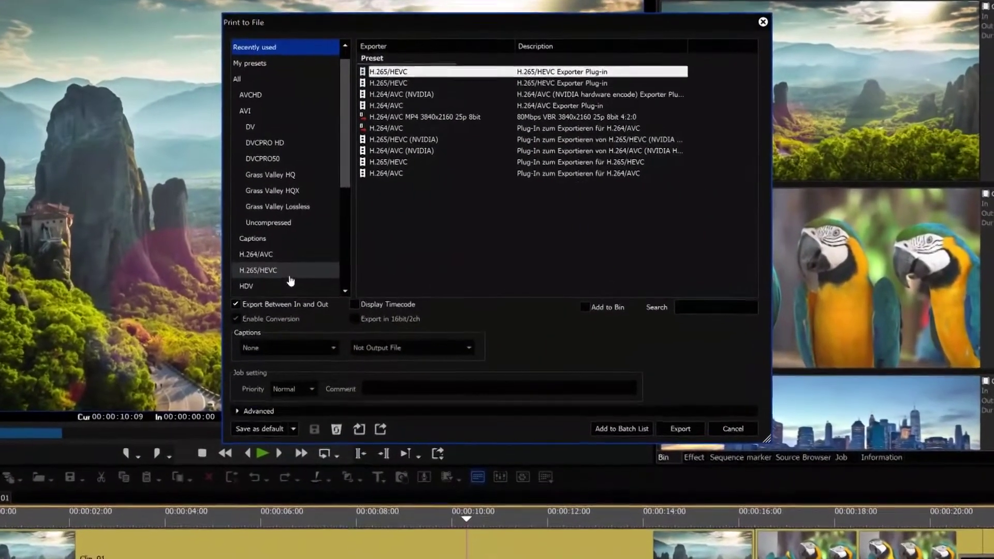
{"action": "left_click", "coordinate": [298, 268]}
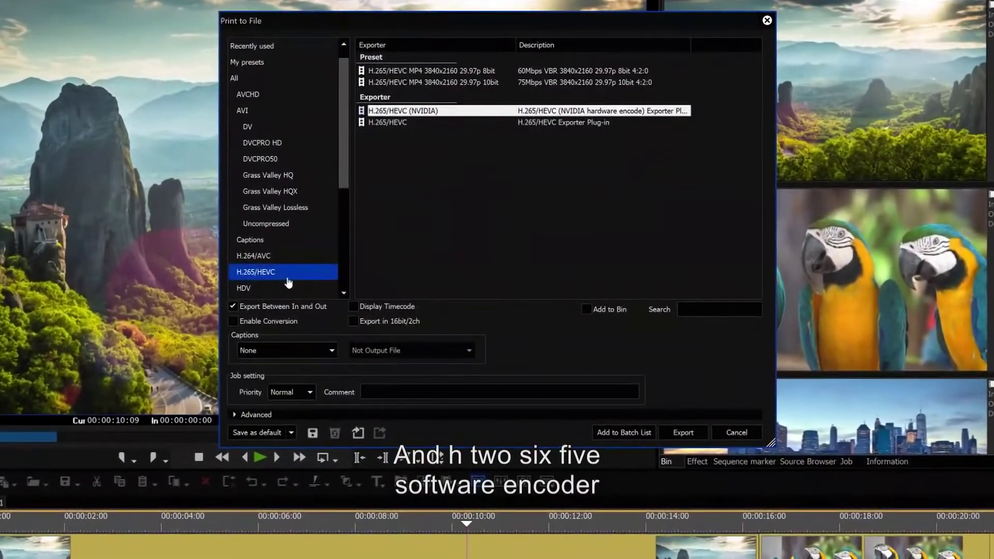
{"action": "left_click", "coordinate": [419, 126]}
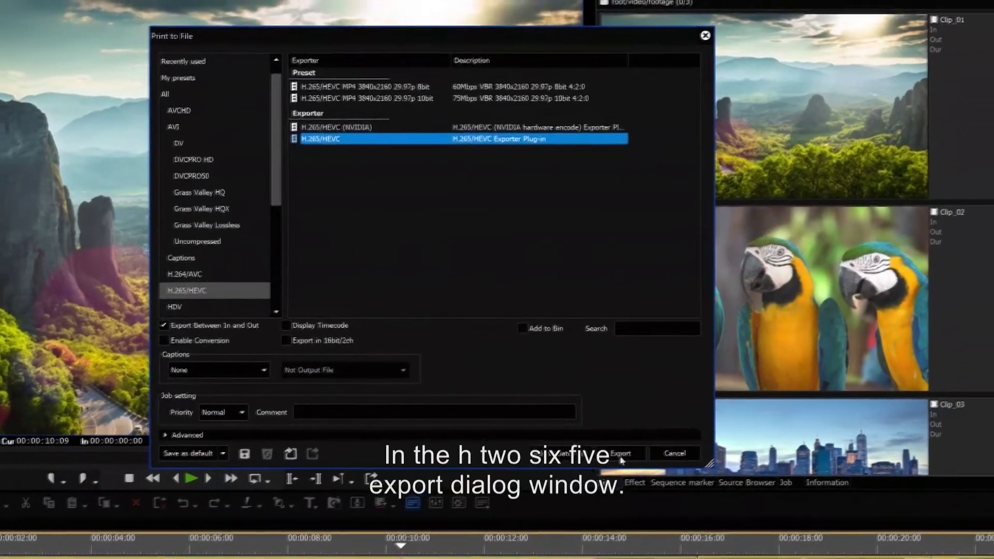
{"action": "left_click", "coordinate": [621, 455]}
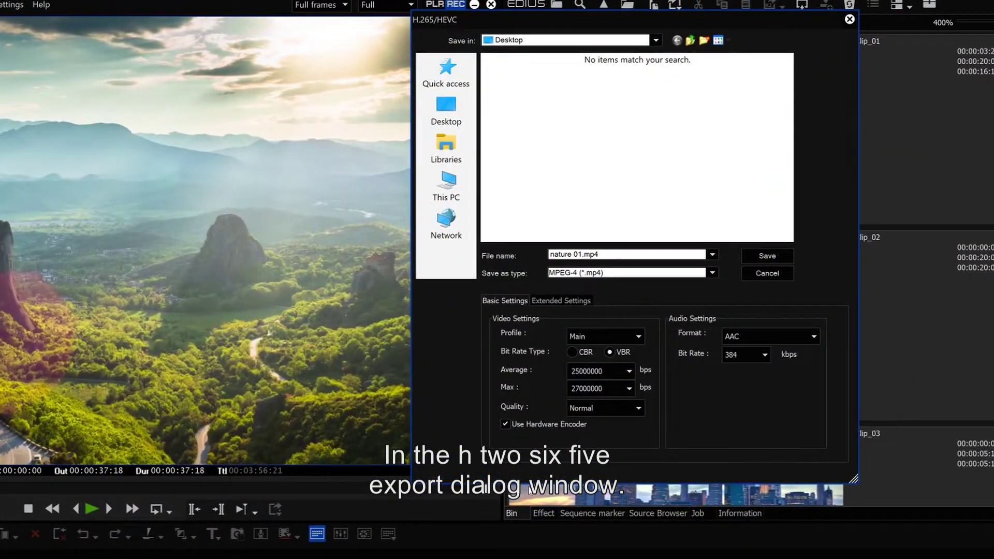
{"action": "left_click", "coordinate": [505, 424]}
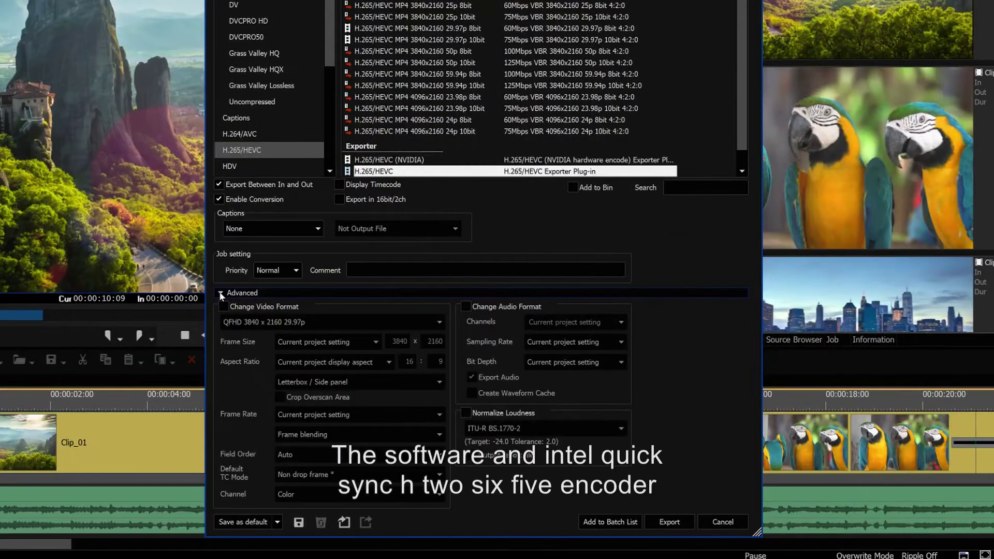
Step: Enable Change Video Format in the advanced H.265/HEVC export settings and choose a field order
{"action": "left_click", "coordinate": [225, 307]}
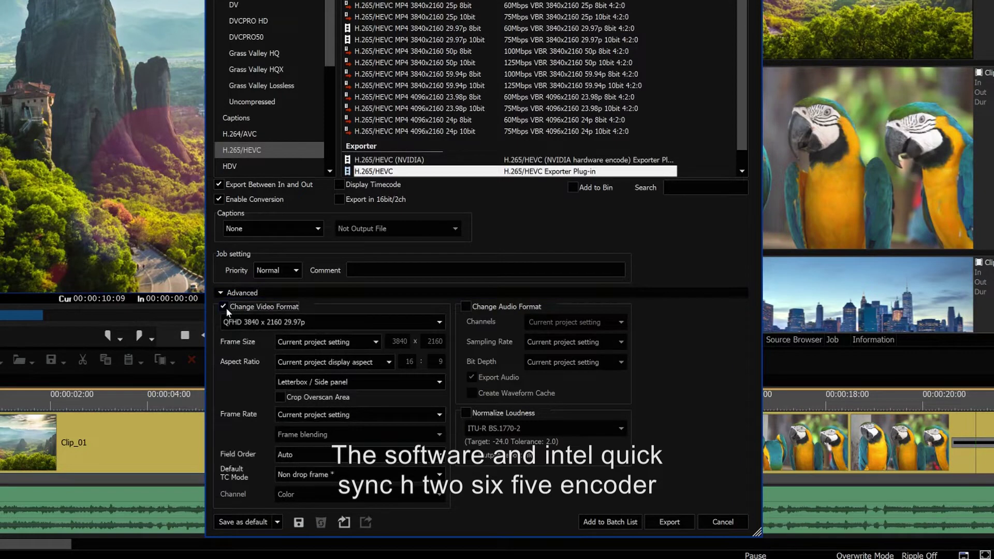
{"action": "left_click", "coordinate": [324, 457]}
{"action": "left_click", "coordinate": [325, 485]}
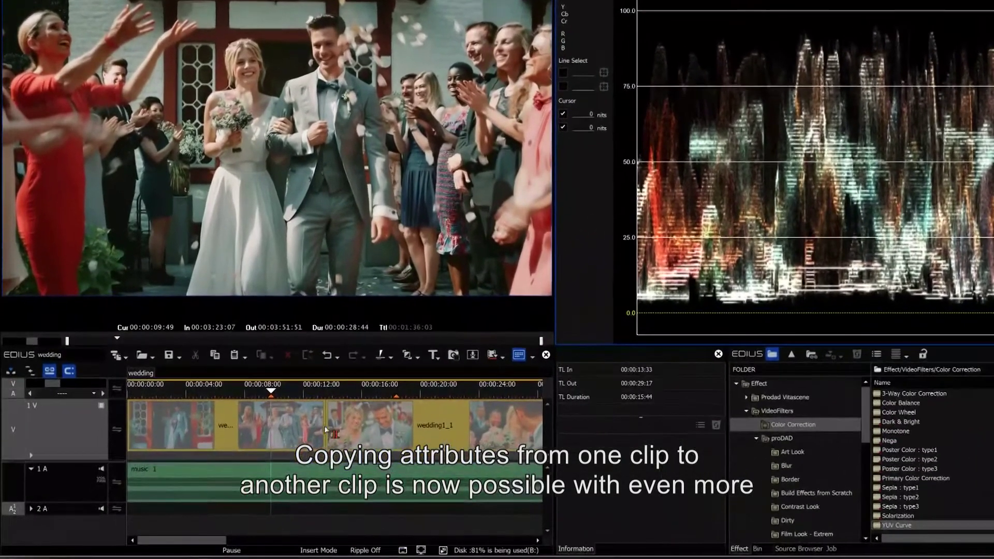
Step: Copy the wedding1_2 clip on the timeline as the source of the attributes
{"action": "left_click", "coordinate": [306, 429]}
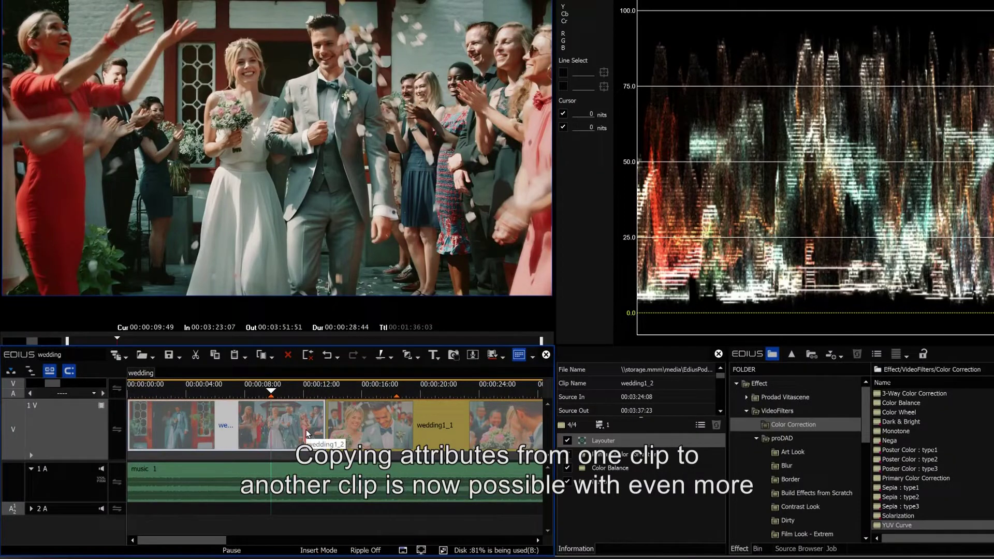
{"action": "left_click", "coordinate": [354, 432]}
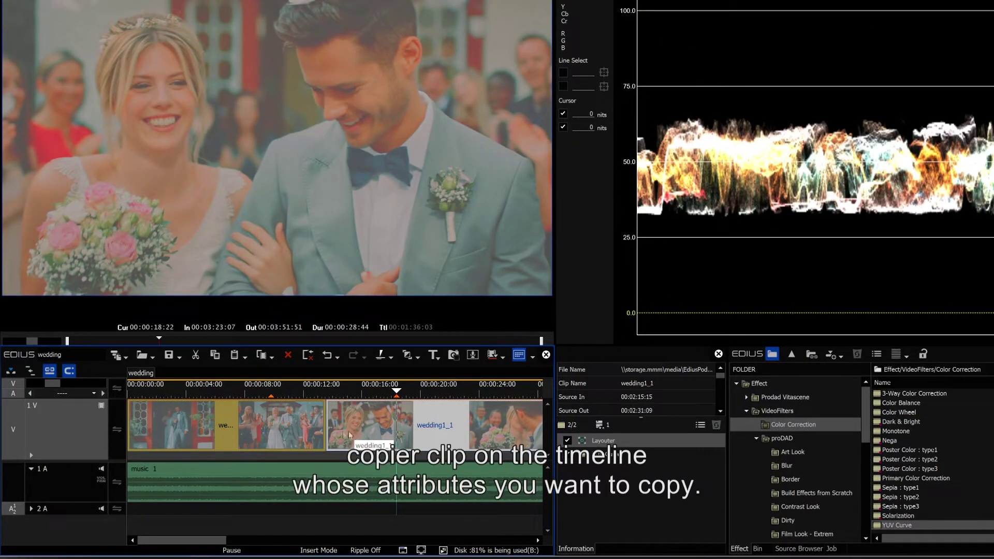
{"action": "left_click", "coordinate": [296, 434]}
{"action": "right_click", "coordinate": [296, 434]}
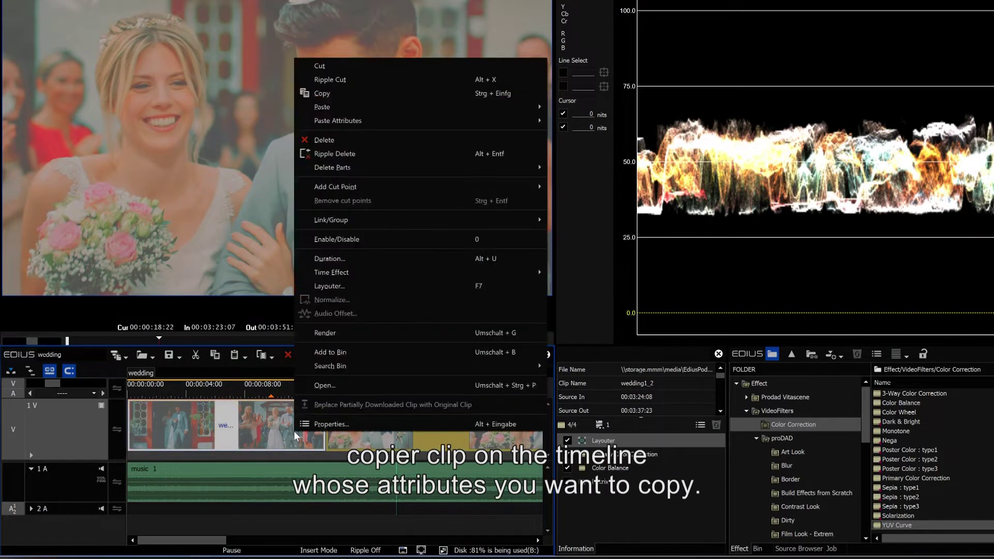
{"action": "left_click", "coordinate": [345, 98]}
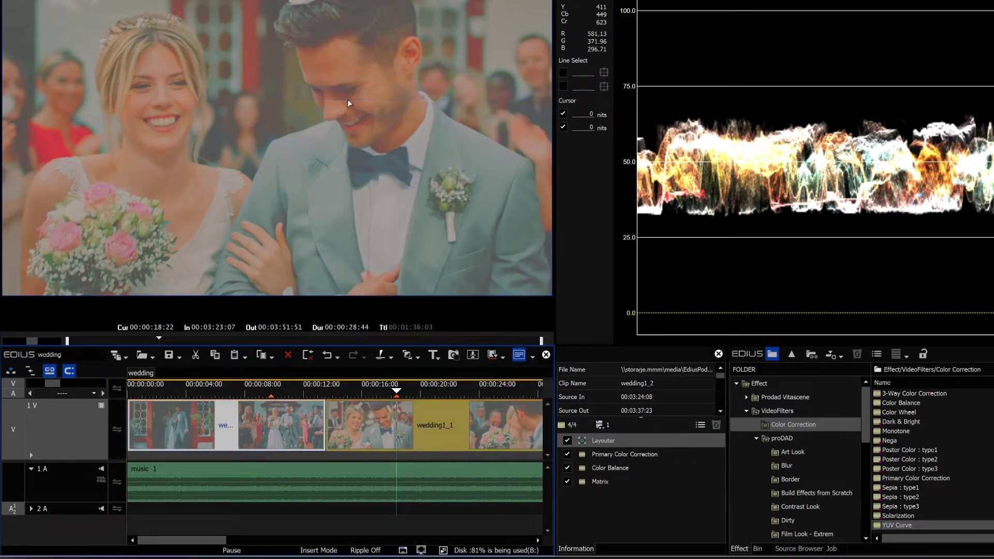
Step: Paste all video and audio attributes onto the wedding1_1 clip, replacing its existing filters
{"action": "left_click", "coordinate": [394, 427]}
{"action": "right_click", "coordinate": [394, 427]}
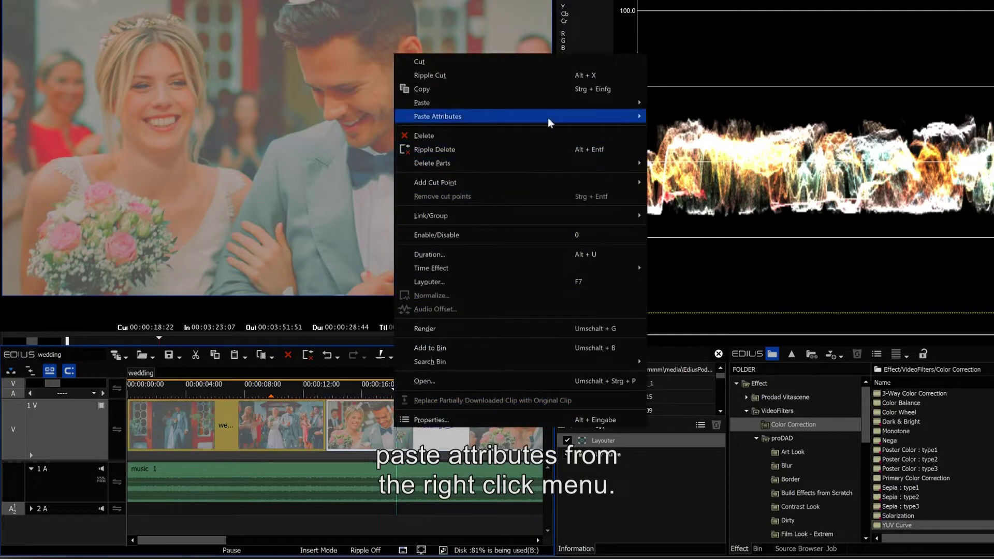
{"action": "mouse_move", "coordinate": [550, 118]}
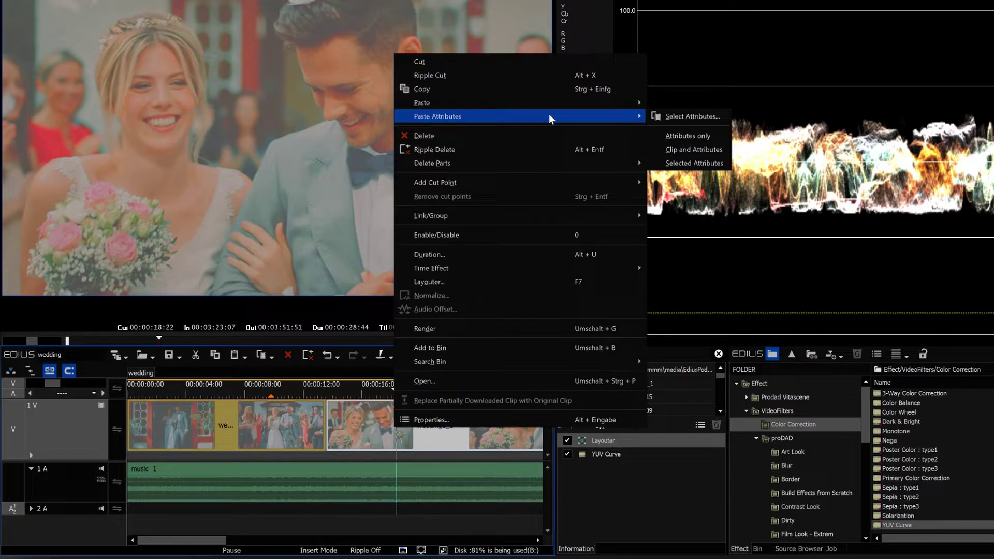
{"action": "left_click", "coordinate": [655, 115]}
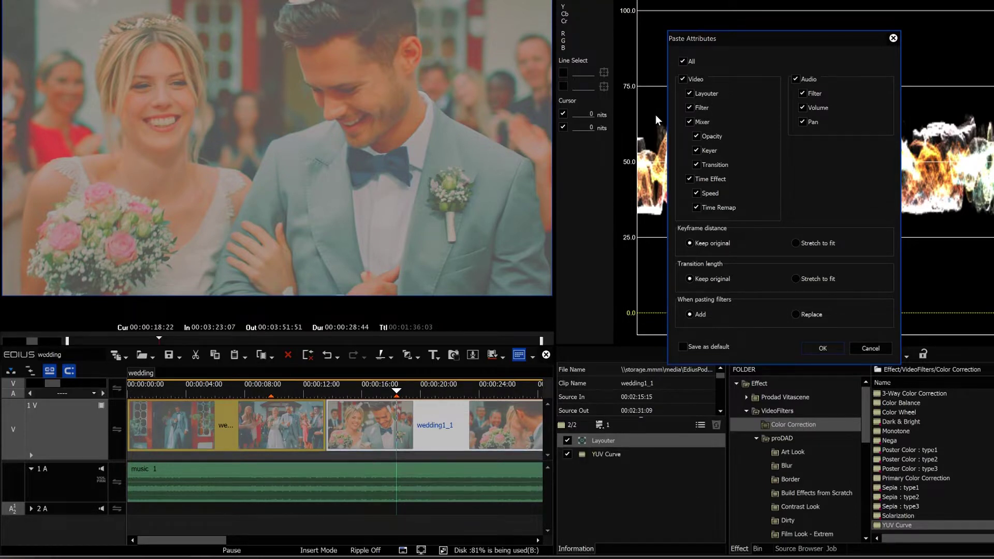
{"action": "left_click", "coordinate": [795, 314]}
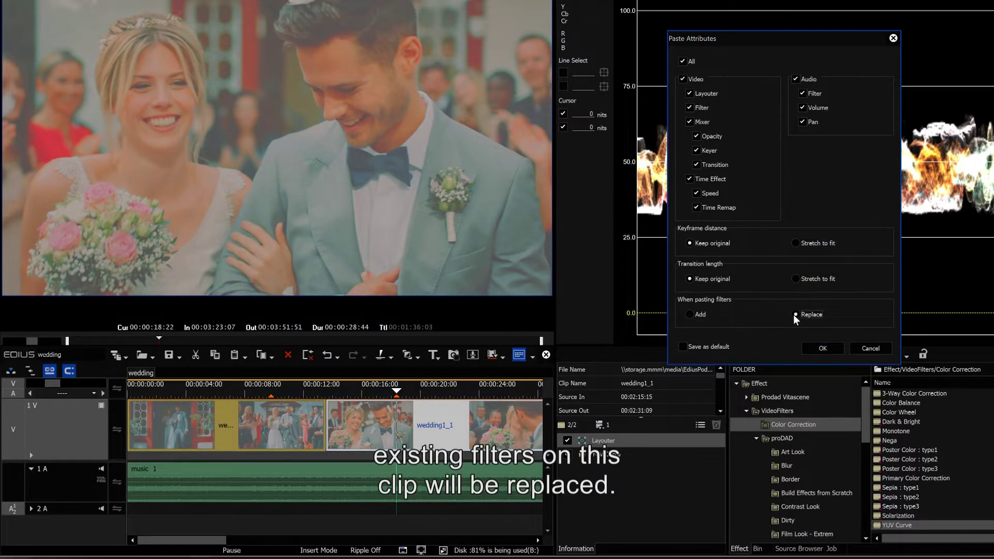
{"action": "left_click", "coordinate": [821, 348]}
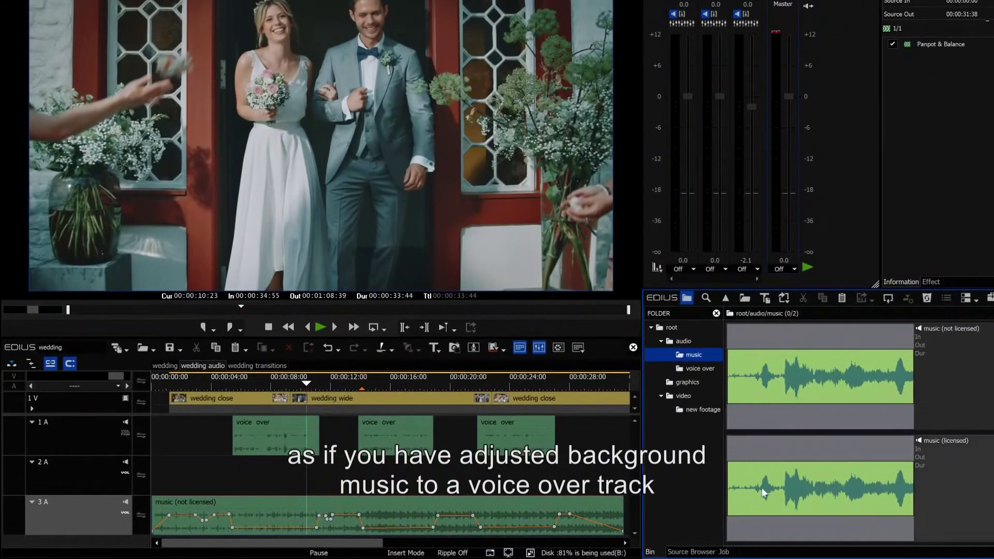
Step: Place music (licensed) at the start of track 2 A and copy the music (not licensed) clip on track 3 A
{"action": "left_click_drag", "start_coordinate": [603, 461], "coordinate": [153, 472]}
{"action": "left_click", "coordinate": [242, 517]}
{"action": "right_click", "coordinate": [242, 517]}
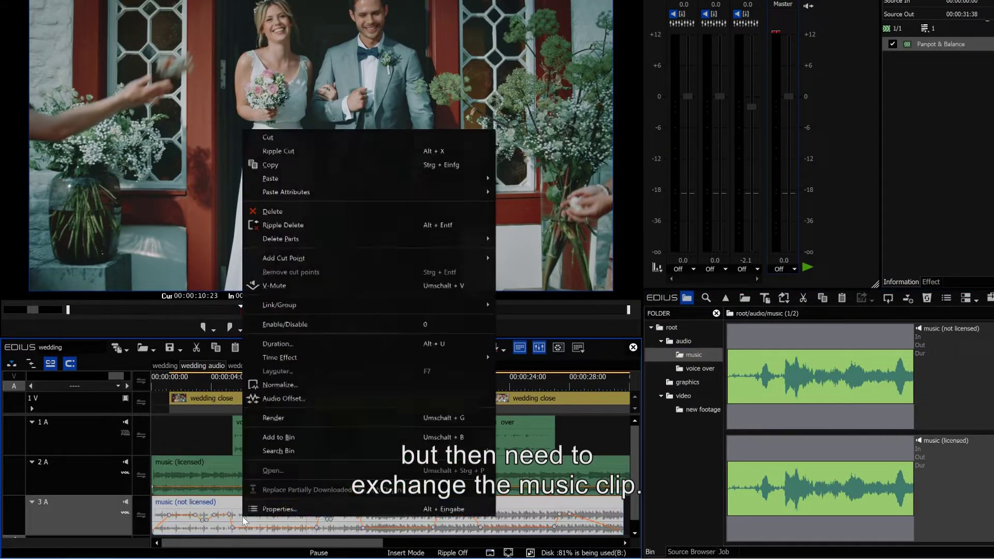
{"action": "left_click", "coordinate": [297, 167]}
Step: Paste only the audio volume and pan attributes onto the music (licensed) clip
{"action": "right_click", "coordinate": [324, 463]}
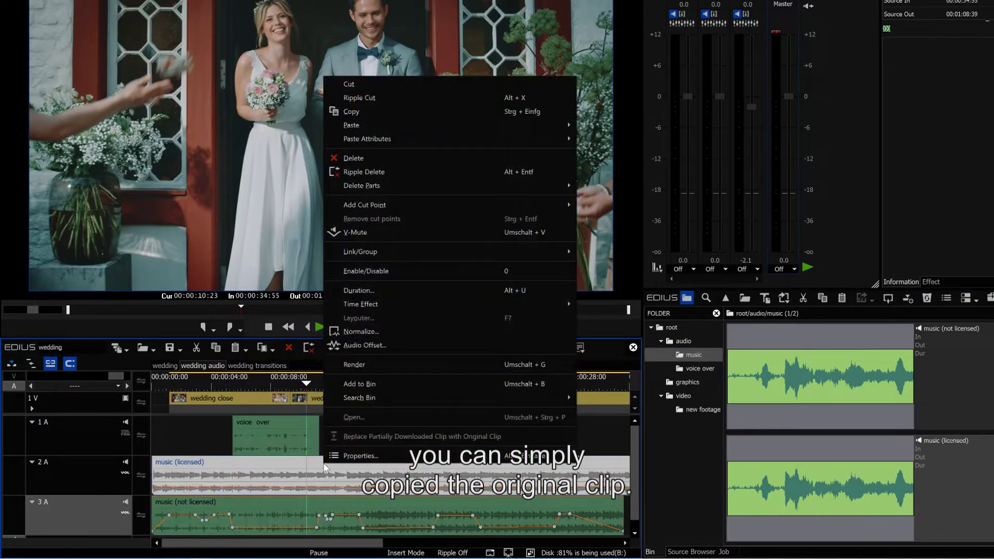
{"action": "mouse_move", "coordinate": [427, 140]}
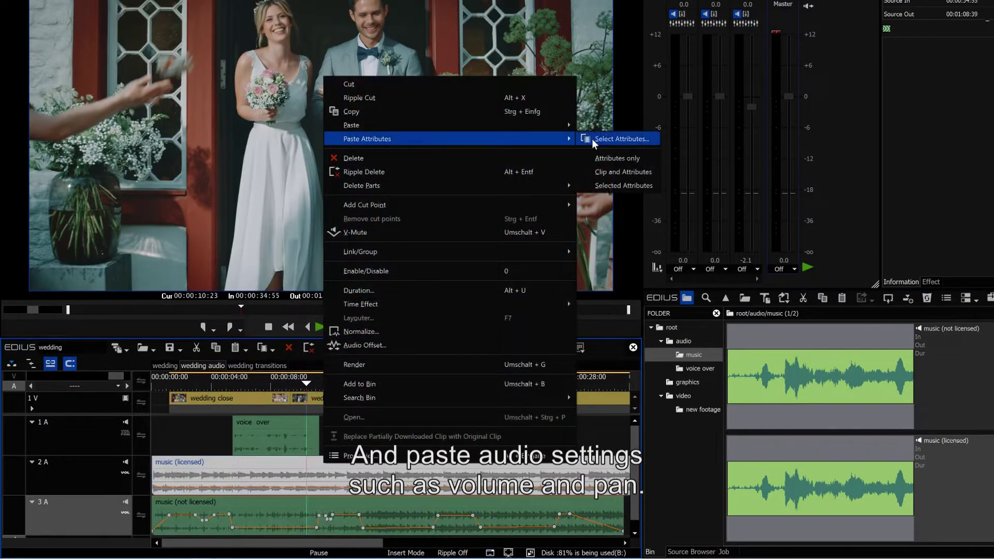
{"action": "left_click", "coordinate": [592, 138]}
{"action": "left_click", "coordinate": [682, 81]}
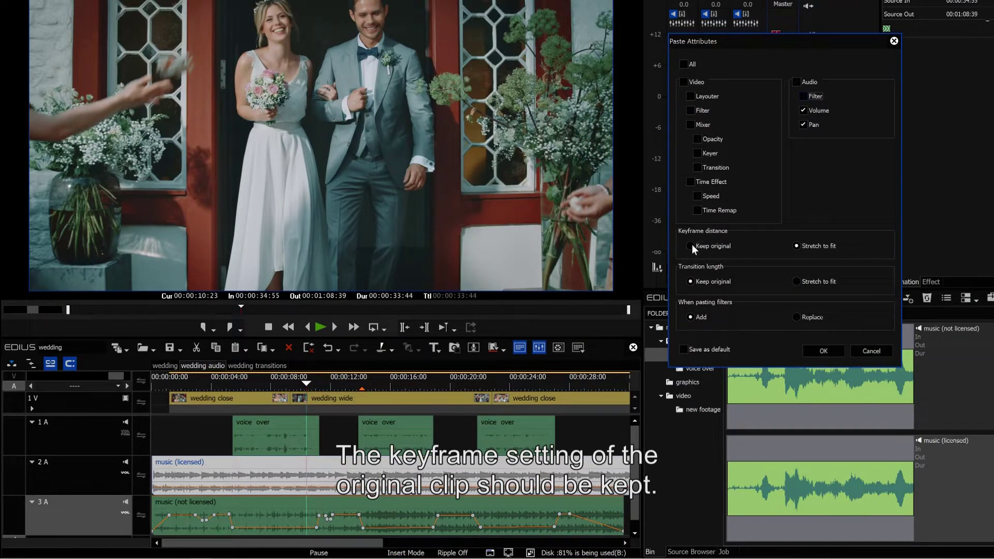
{"action": "left_click", "coordinate": [815, 350]}
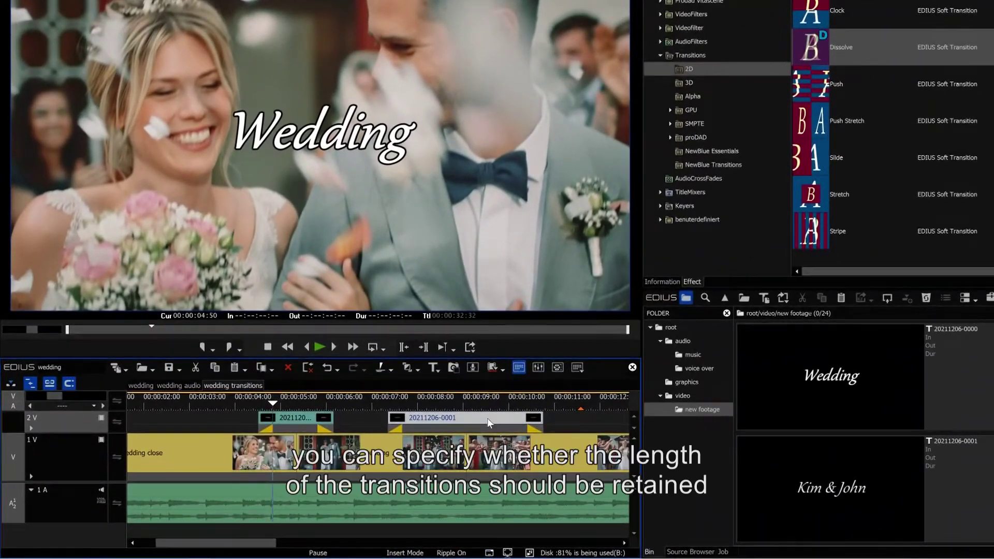
{"action": "right_click", "coordinate": [477, 421]}
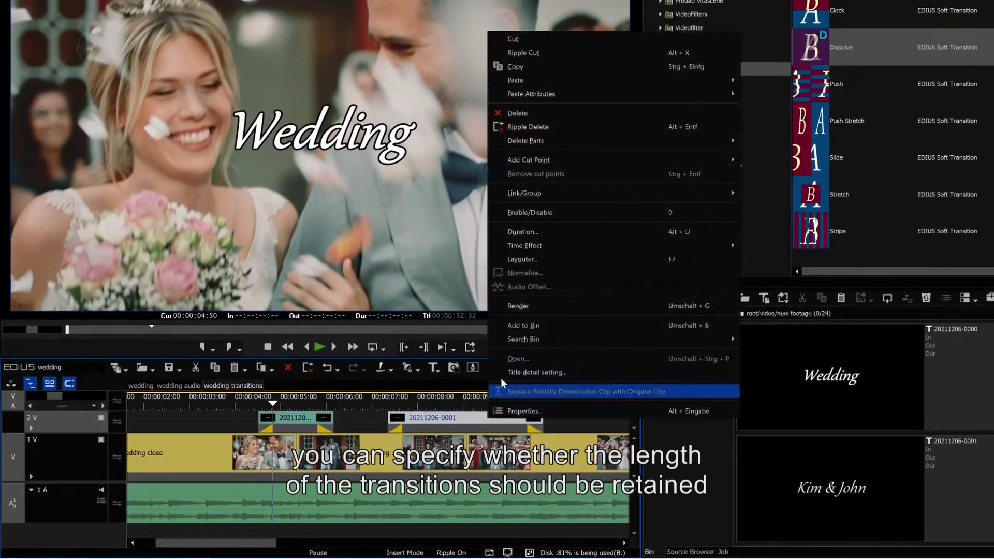
{"action": "mouse_move", "coordinate": [586, 97]}
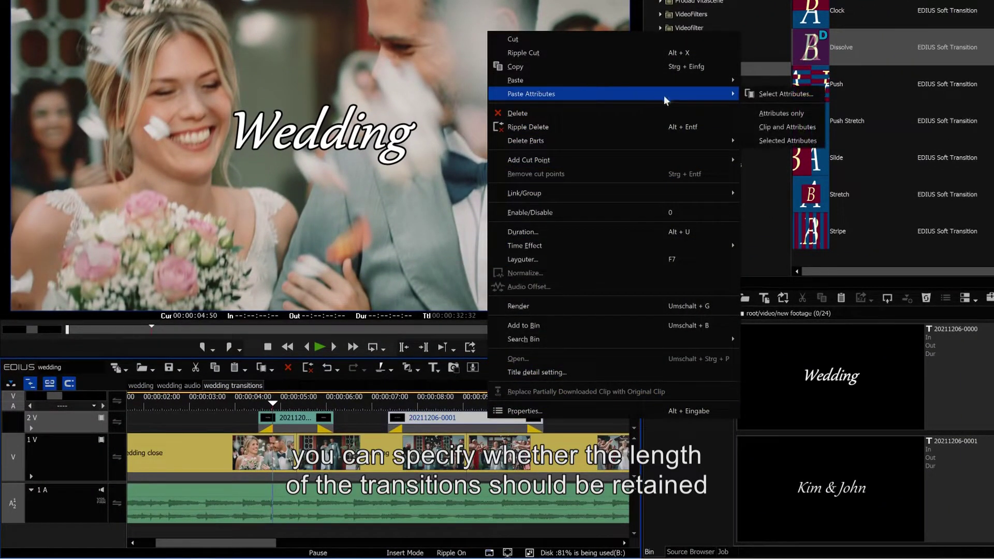
{"action": "left_click", "coordinate": [747, 95]}
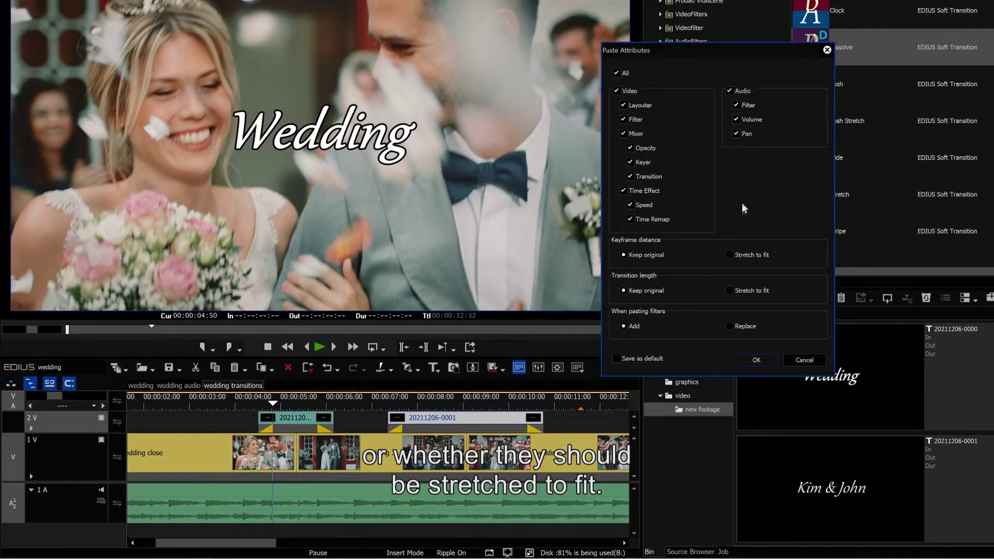
{"action": "left_click", "coordinate": [728, 290]}
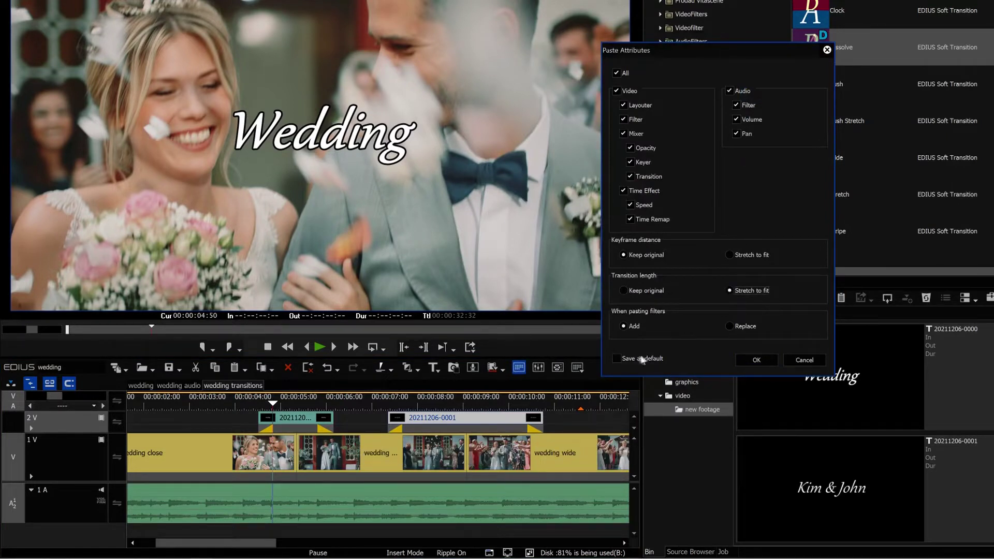
{"action": "left_click", "coordinate": [617, 359]}
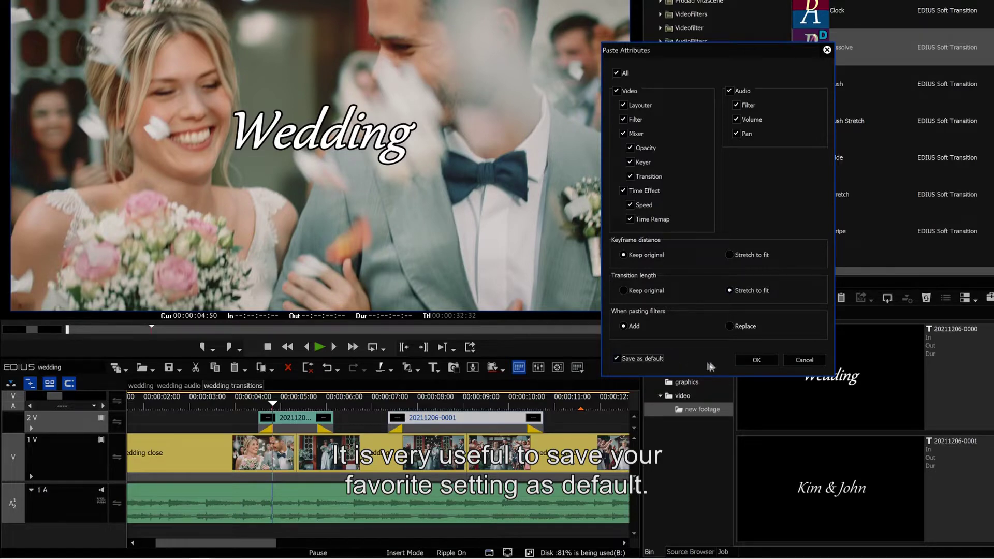
{"action": "left_click", "coordinate": [741, 362]}
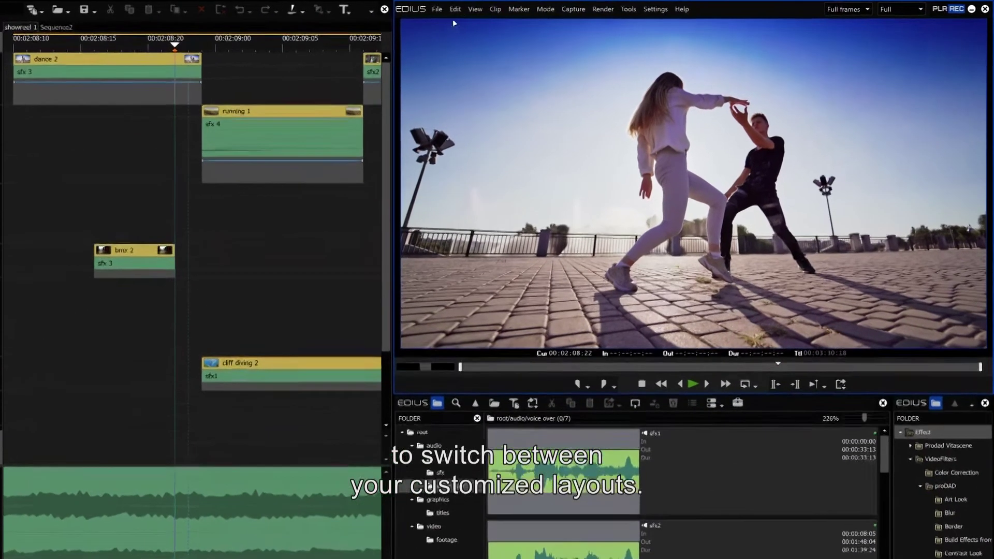
{"action": "left_click", "coordinate": [494, 9]}
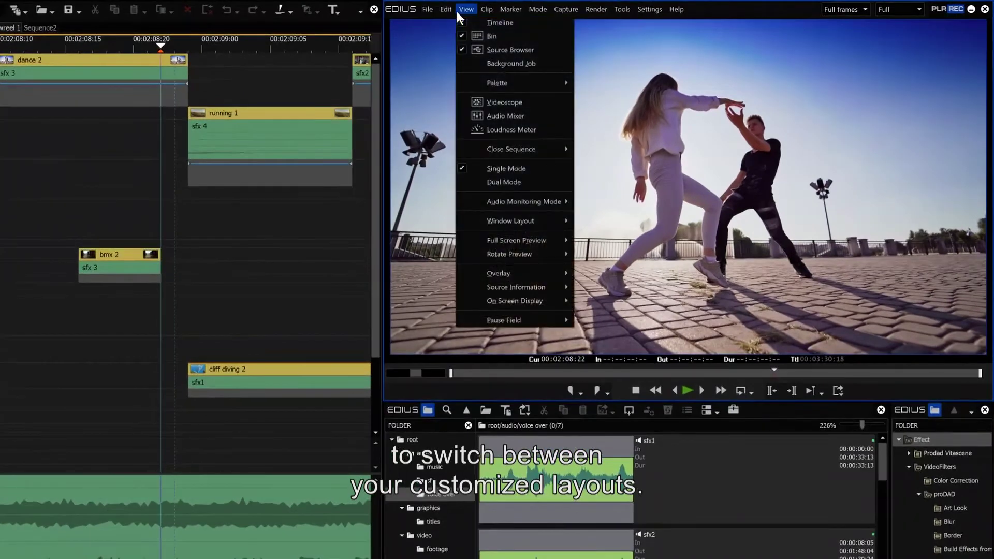
{"action": "mouse_move", "coordinate": [543, 217]}
{"action": "mouse_move", "coordinate": [629, 241]}
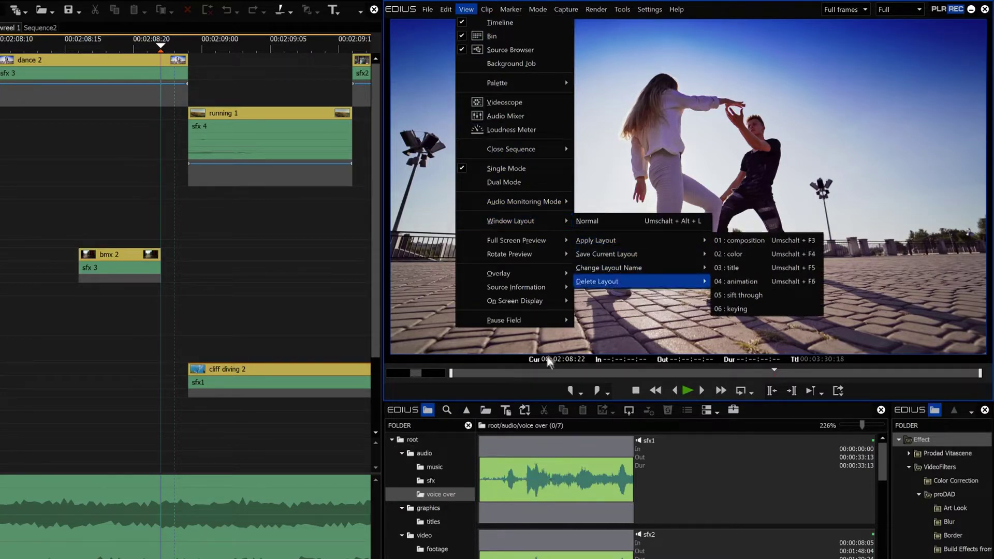
{"action": "left_click", "coordinate": [536, 388]}
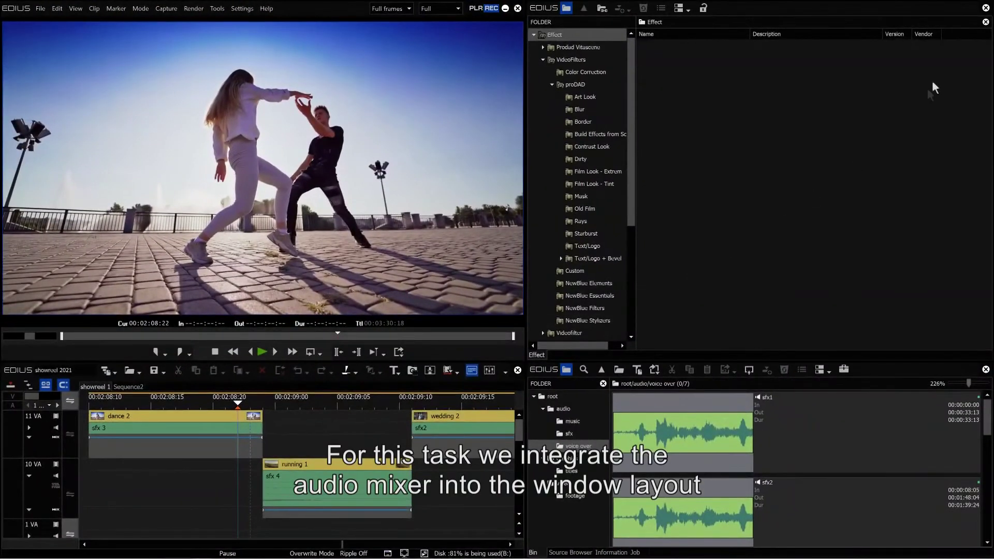
Step: Close the effect palette and the bin window, and show the audio mixer
{"action": "left_click", "coordinate": [985, 8]}
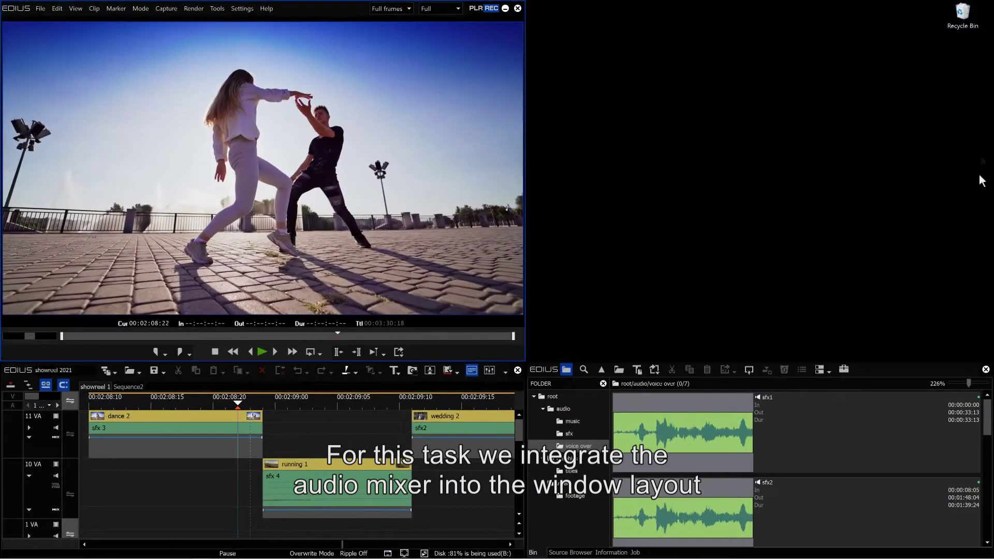
{"action": "left_click", "coordinate": [985, 369]}
{"action": "left_click", "coordinate": [489, 370]}
Step: Move and resize the audio mixer to fill the free area beside the player, and widen the timeline across the full screen
{"action": "left_click_drag", "start_coordinate": [606, 303], "coordinate": [607, 6]}
{"action": "left_click_drag", "start_coordinate": [642, 243], "coordinate": [641, 362]}
{"action": "left_click_drag", "start_coordinate": [785, 227], "coordinate": [989, 221]}
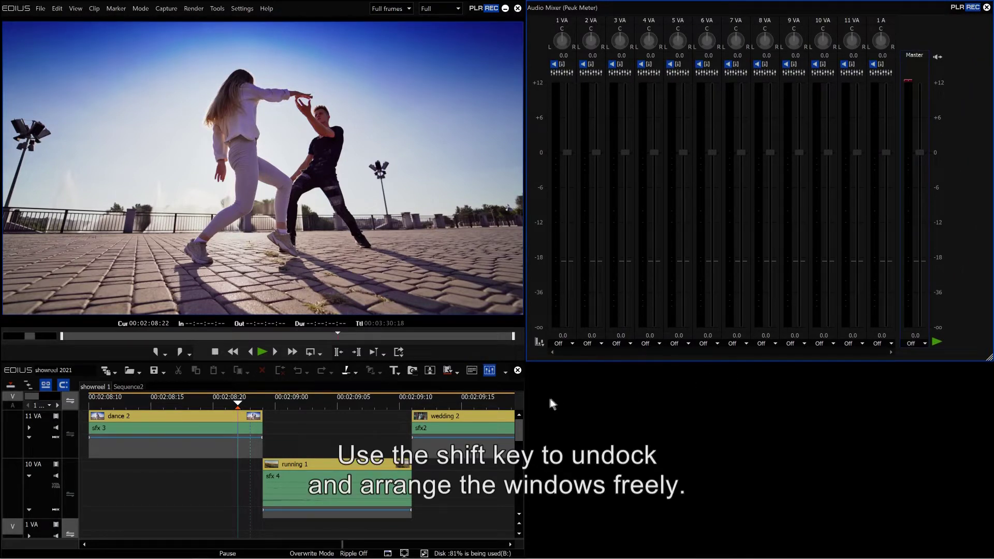
{"action": "left_click_drag", "start_coordinate": [524, 404], "coordinate": [988, 387]}
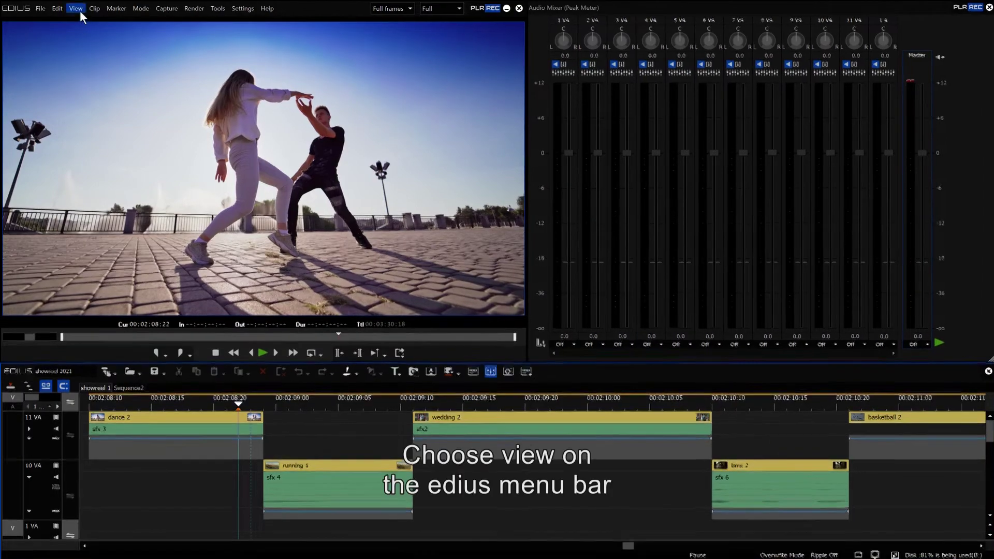
Step: Save the current window layout as a new layout named audio
{"action": "left_click", "coordinate": [79, 9]}
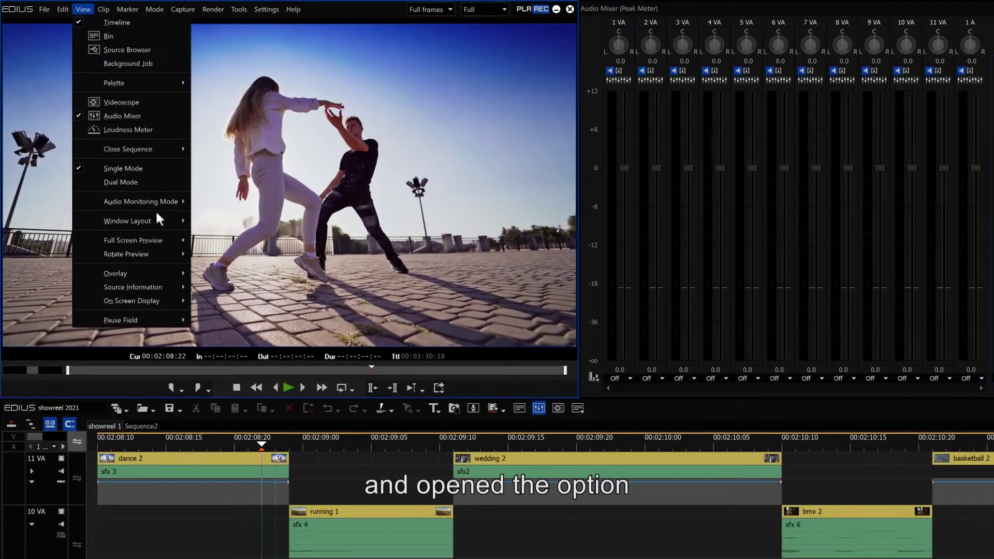
{"action": "mouse_move", "coordinate": [157, 216]}
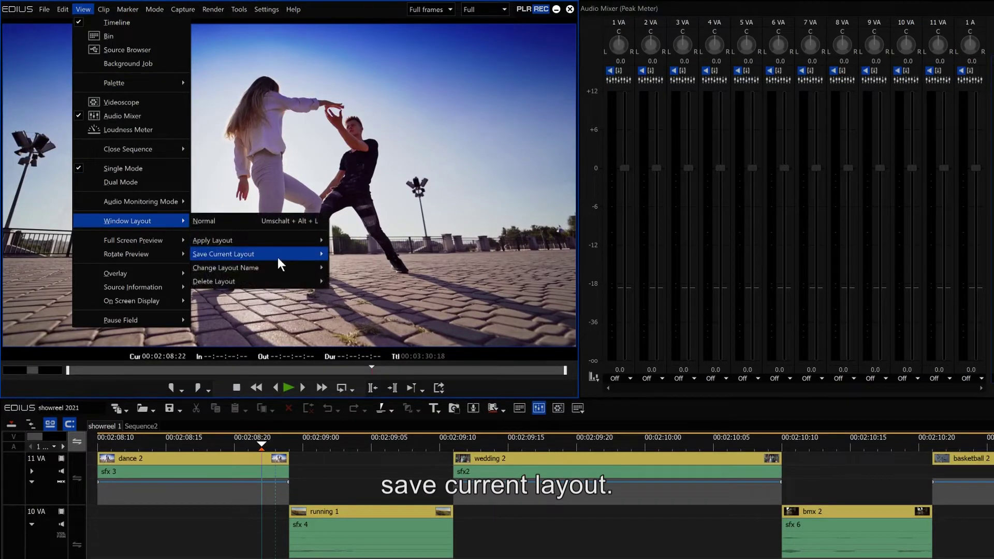
{"action": "mouse_move", "coordinate": [278, 259]}
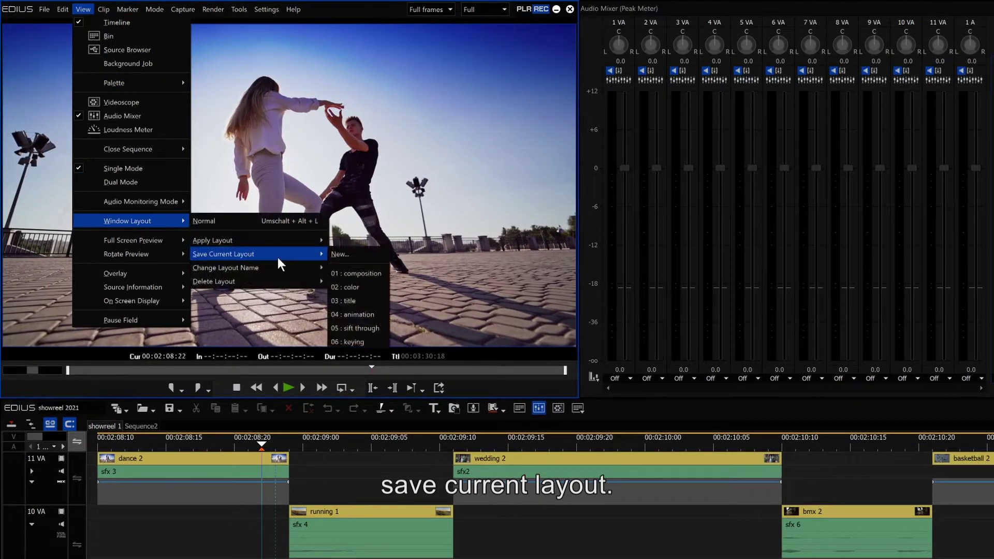
{"action": "left_click", "coordinate": [335, 256]}
{"action": "type", "text": "audio"}
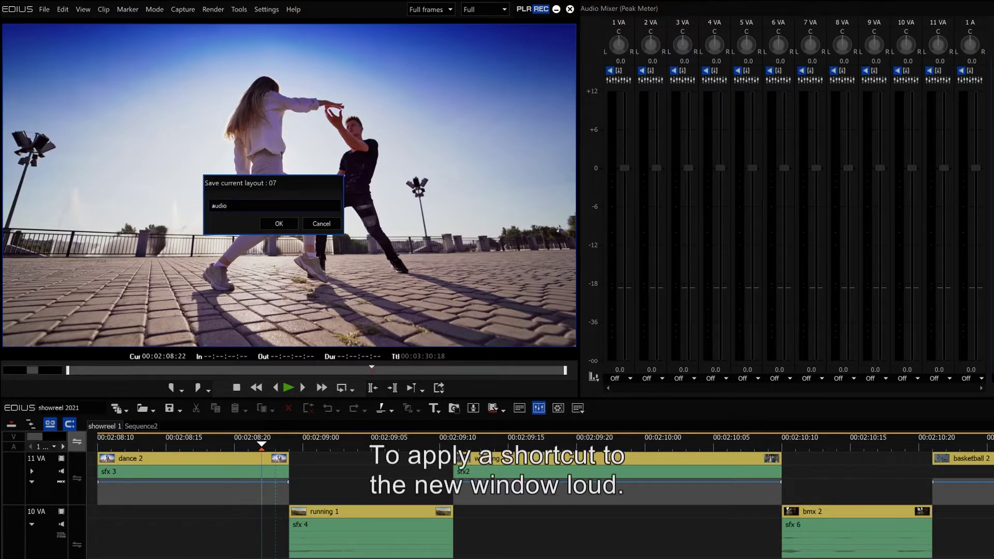
{"action": "left_click", "coordinate": [293, 224]}
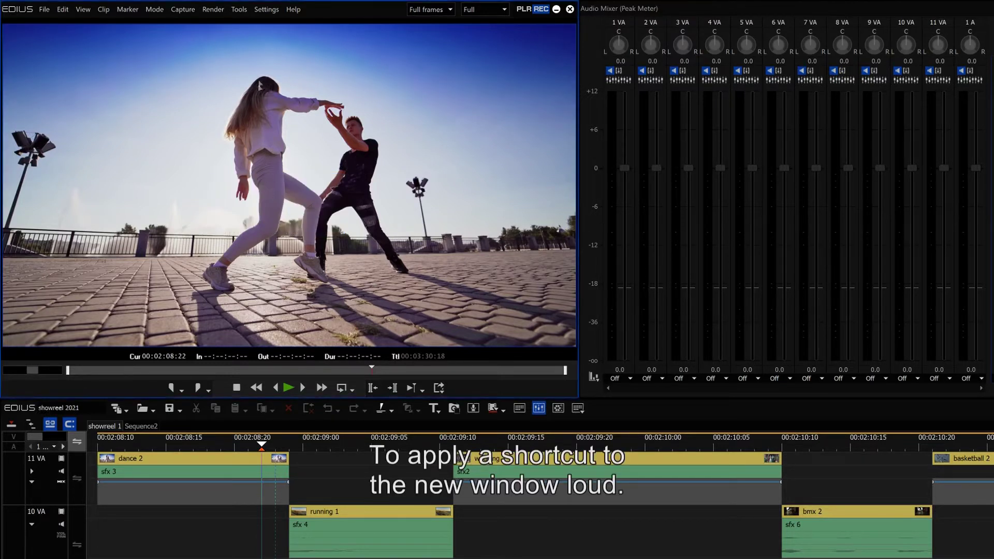
Step: Open the keyboard shortcut section of the user settings and filter the operations by "layout"
{"action": "left_click", "coordinate": [274, 12]}
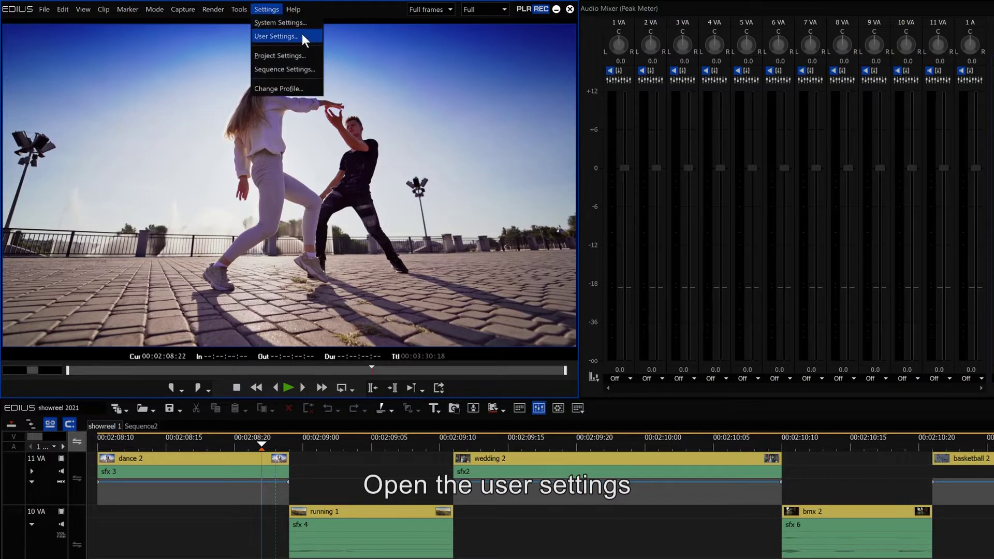
{"action": "left_click", "coordinate": [302, 35]}
{"action": "left_click", "coordinate": [608, 246]}
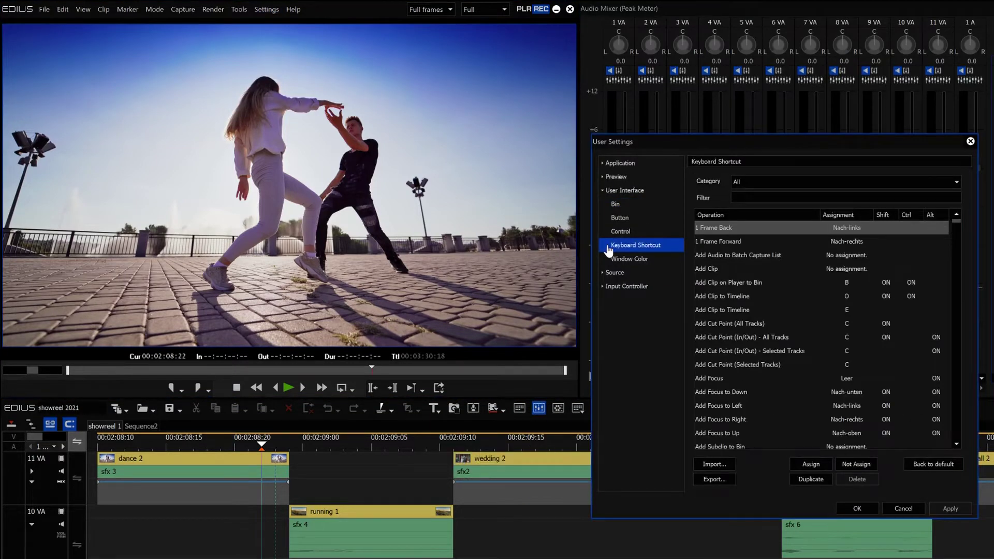
{"action": "left_click", "coordinate": [797, 197]}
{"action": "type", "text": "layout"}
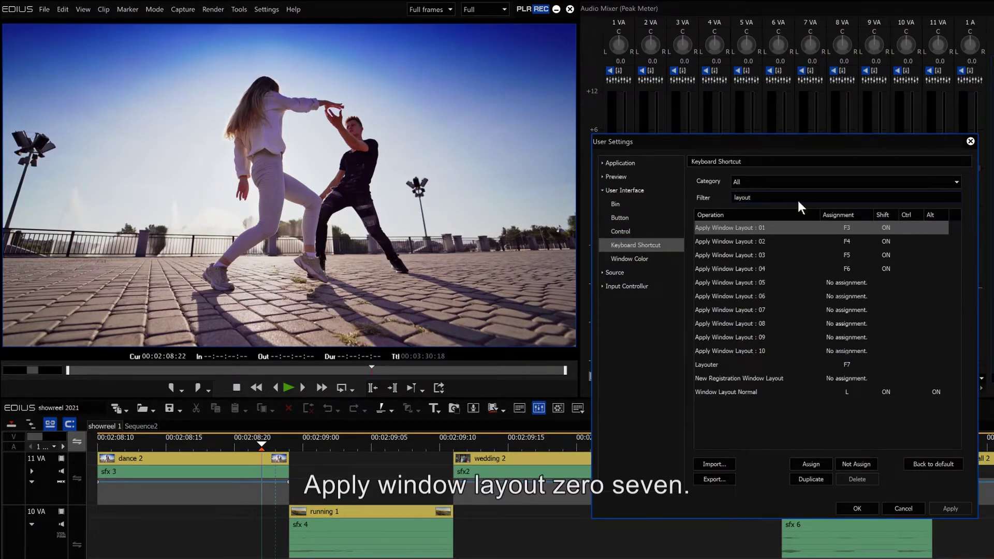
Step: Assign the F4 shortcut to the operation Apply Window Layout : 07 and confirm the user settings
{"action": "left_click", "coordinate": [778, 309]}
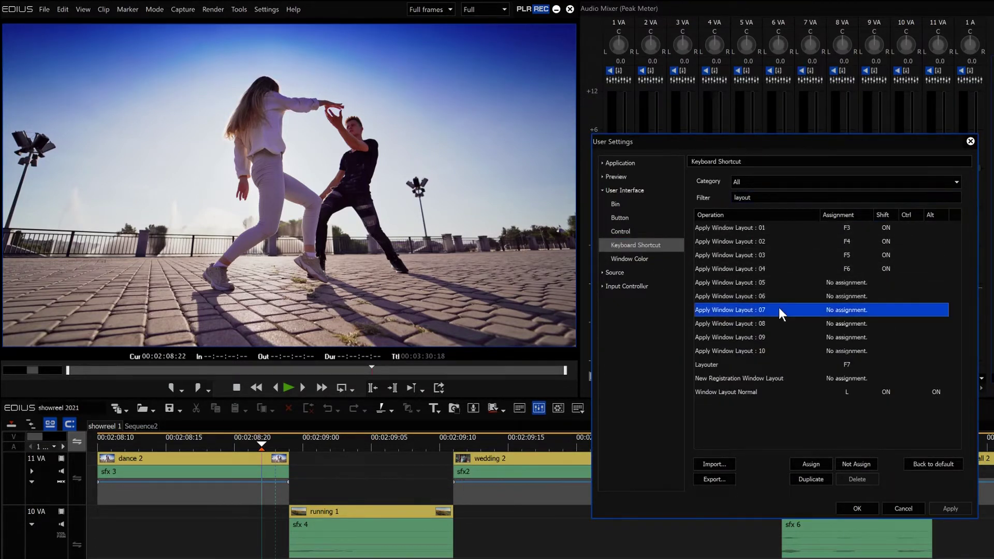
{"action": "left_click", "coordinate": [814, 464]}
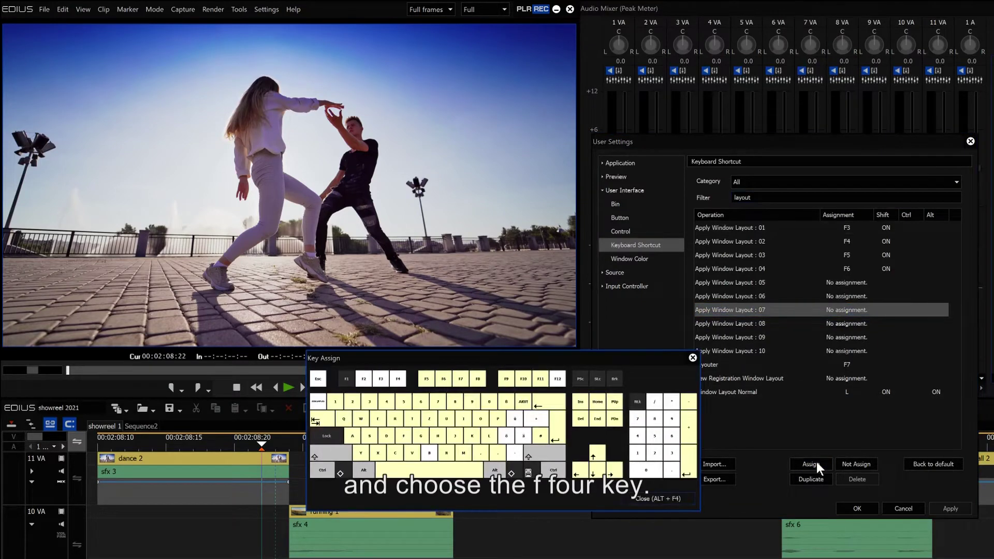
{"action": "left_click", "coordinate": [398, 379]}
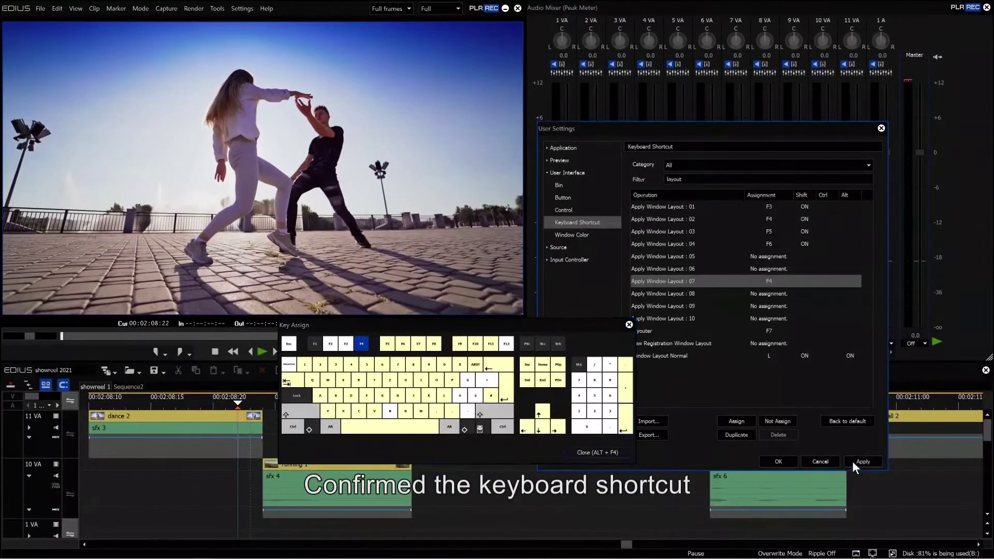
{"action": "left_click", "coordinate": [785, 460]}
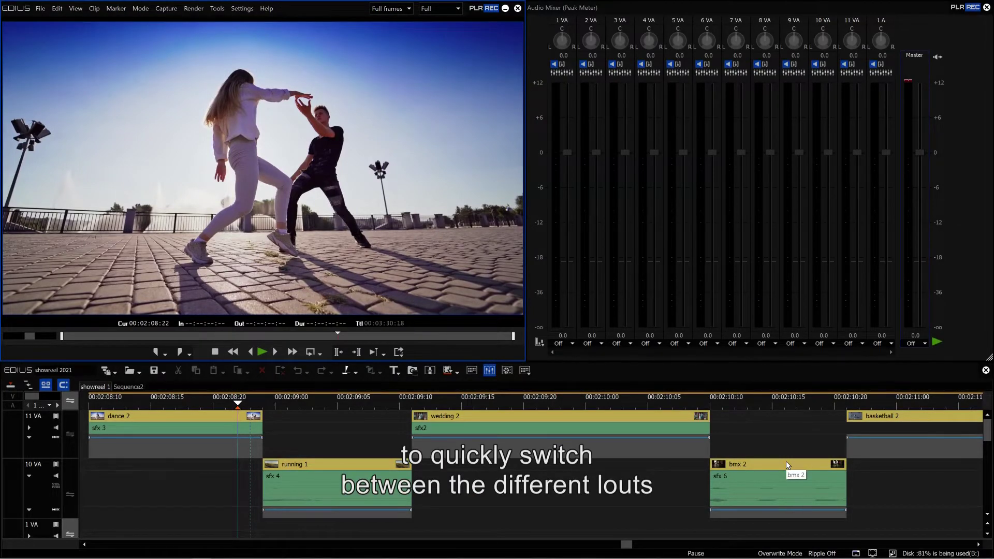
Step: Cycle through the saved window layouts, including those for compositing and color grading
{"action": "key", "text": "F8"}
{"action": "key", "text": "F8"}
{"action": "key", "text": "F8"}
{"action": "key", "text": "F8"}
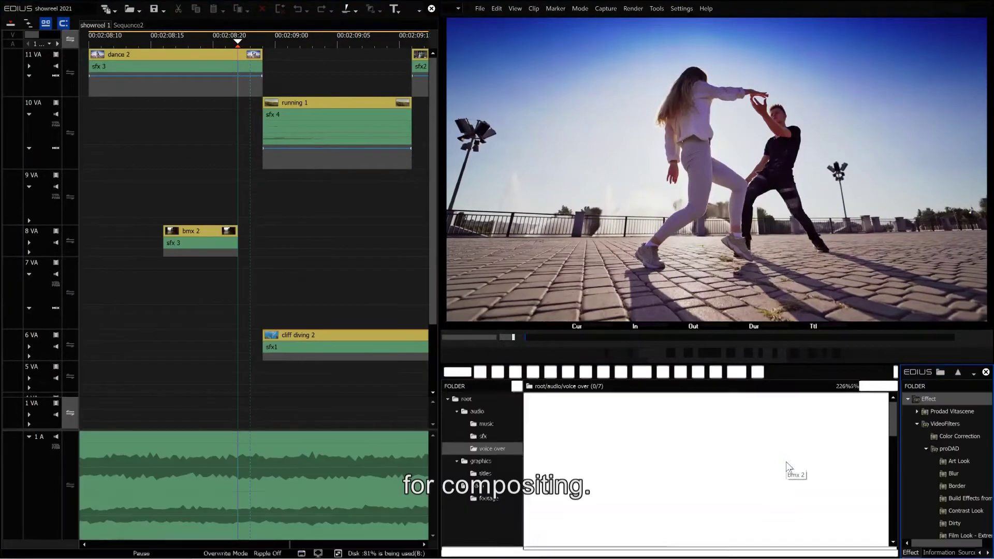
{"action": "key", "text": "F8"}
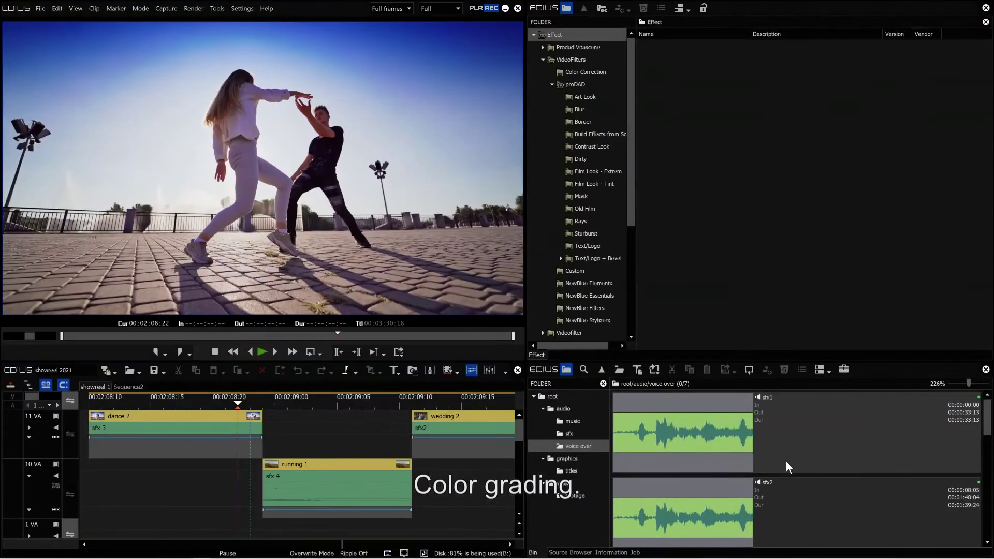
{"action": "key", "text": "F8"}
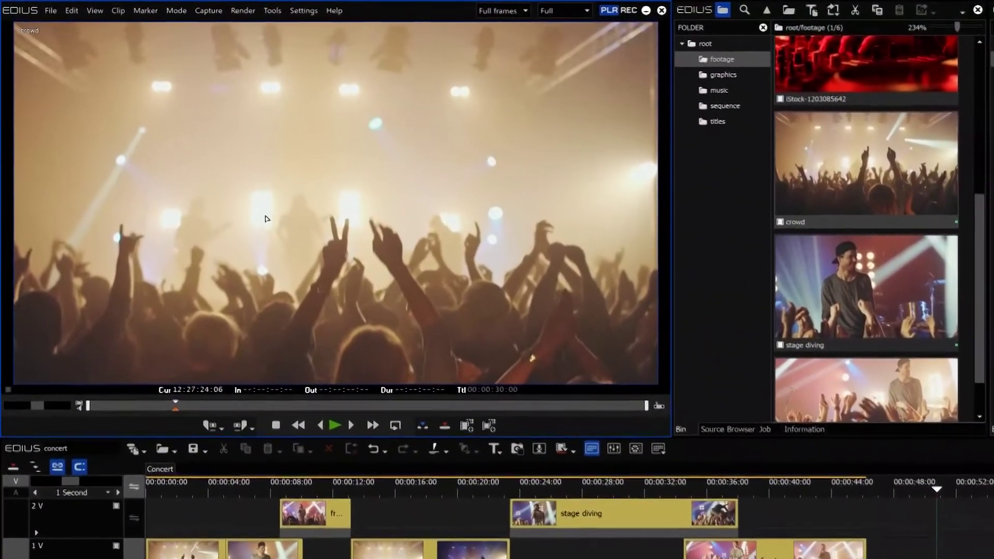
Step: Place the timeline cursor over the middle of the frontman clip and set a red clip marker on it there
{"action": "key", "text": "Tab"}
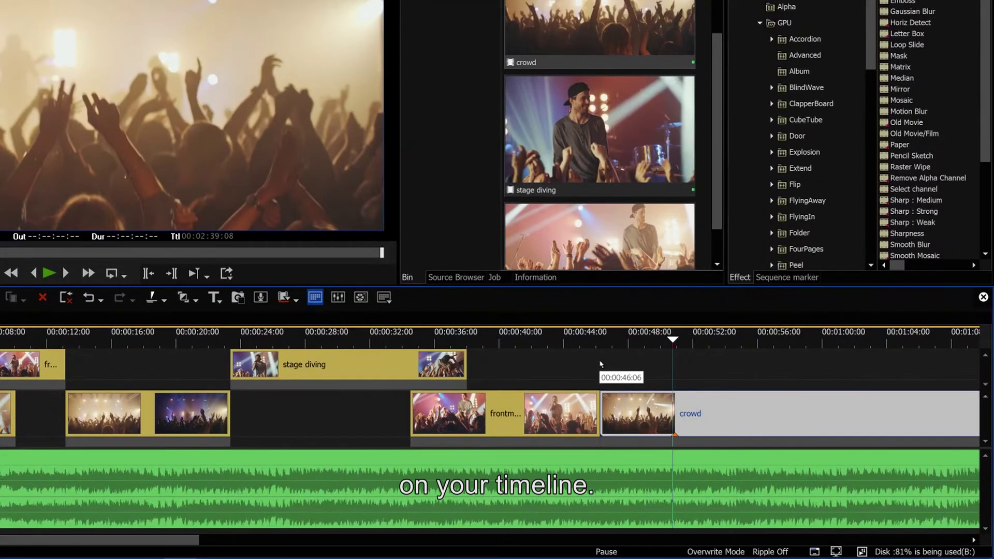
{"action": "left_click", "coordinate": [518, 343]}
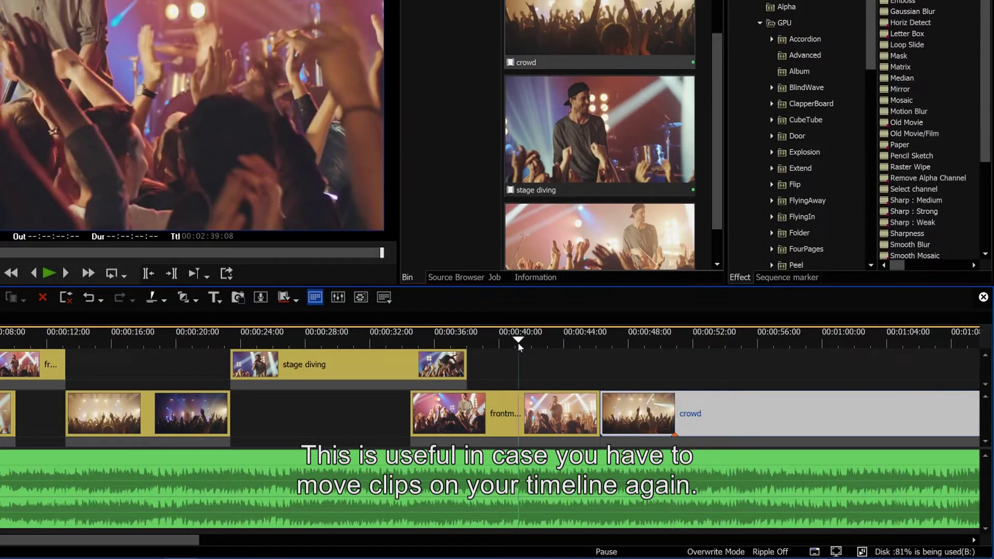
{"action": "left_click", "coordinate": [528, 402]}
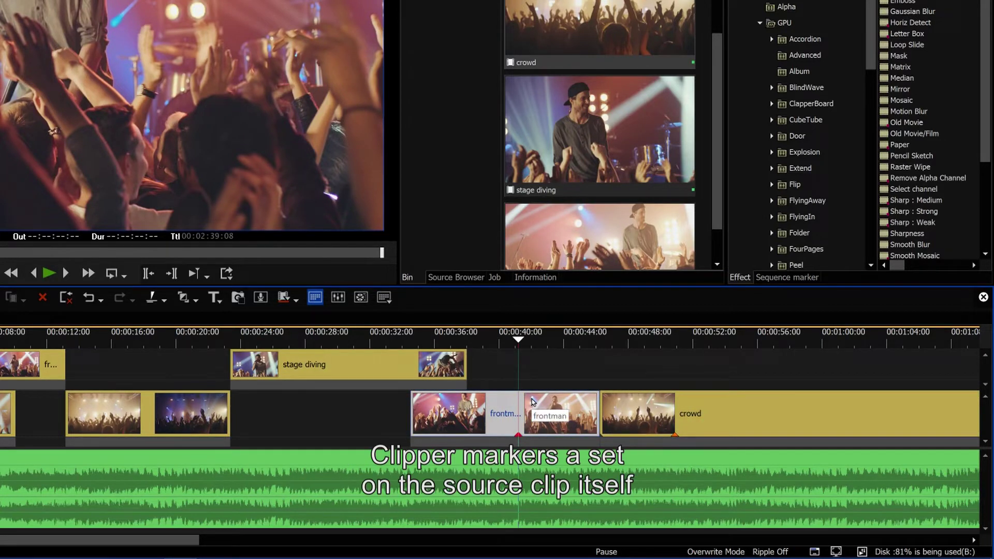
Step: Move the frontman clip earlier on the 1 V track, then return it to its original place before the crowd clip
{"action": "left_click_drag", "start_coordinate": [548, 416], "coordinate": [455, 419]}
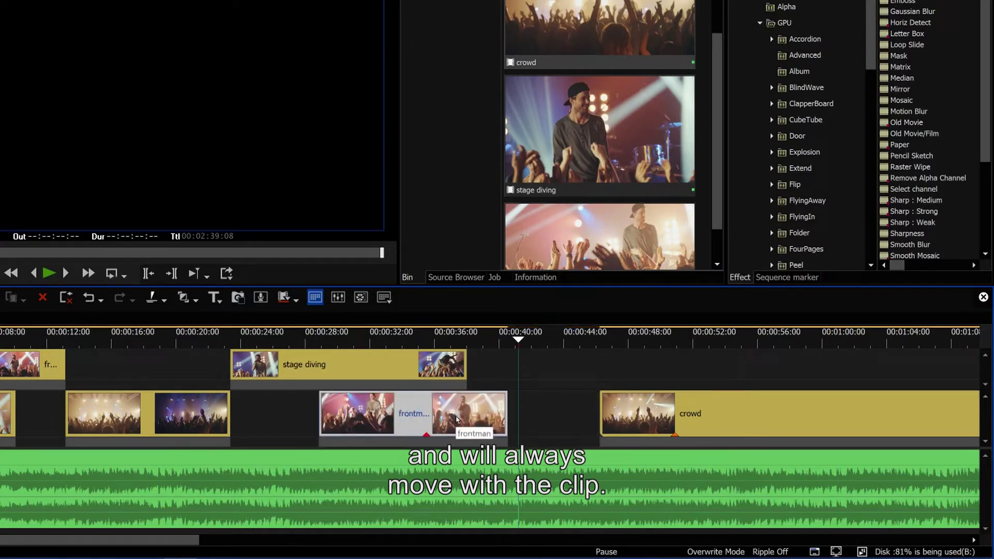
{"action": "left_click_drag", "start_coordinate": [457, 420], "coordinate": [548, 416]}
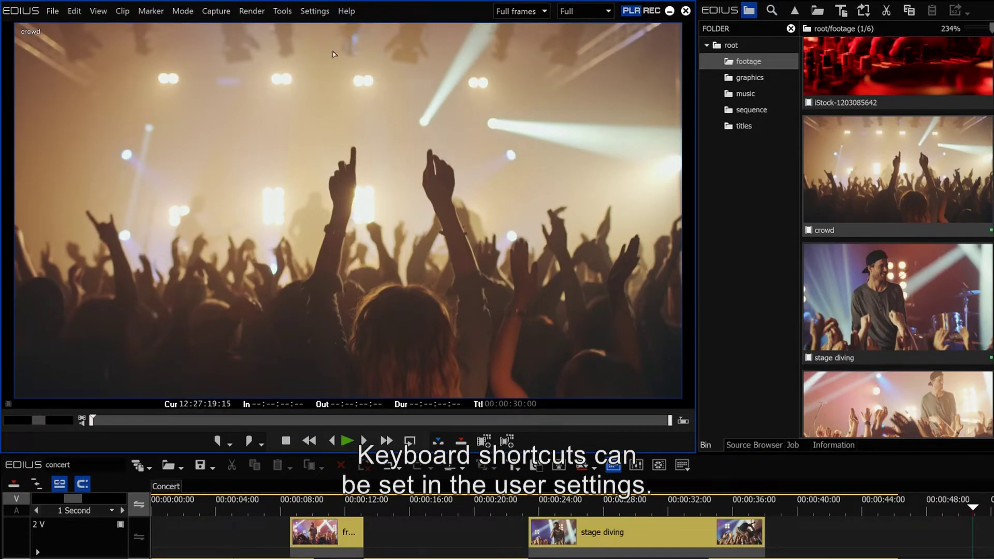
Step: Open the keyboard shortcut section of the user settings and filter the operations by "marker"
{"action": "left_click", "coordinate": [317, 13]}
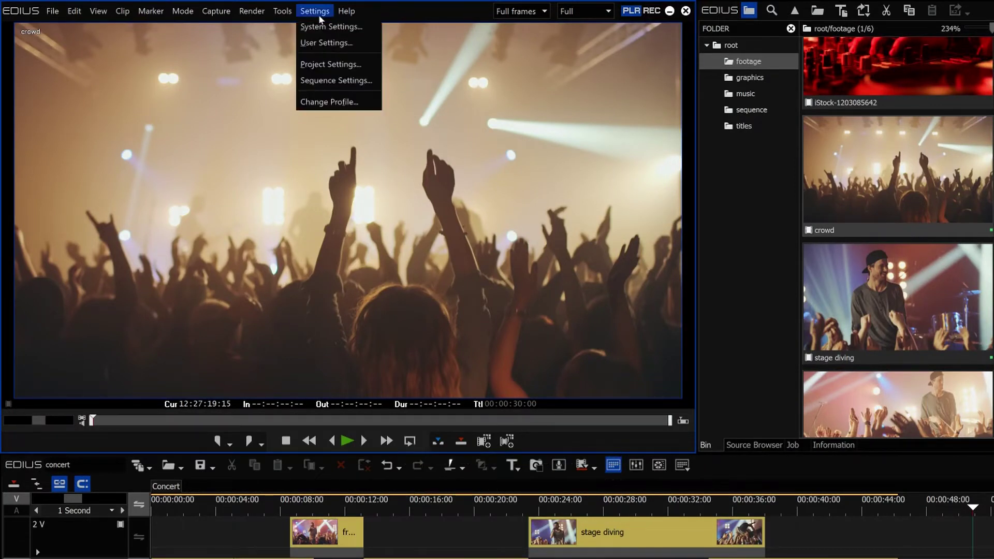
{"action": "left_click", "coordinate": [359, 45]}
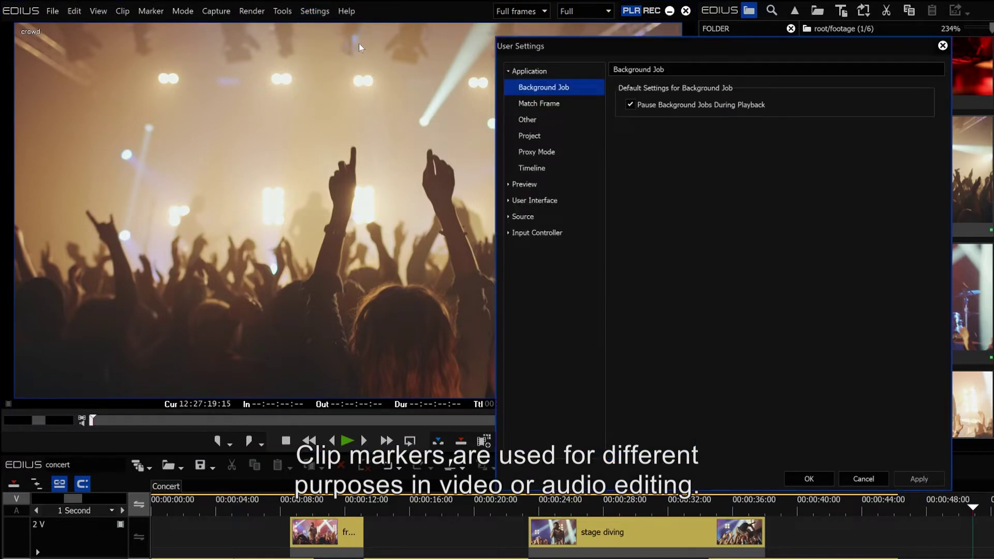
{"action": "left_click", "coordinate": [511, 200]}
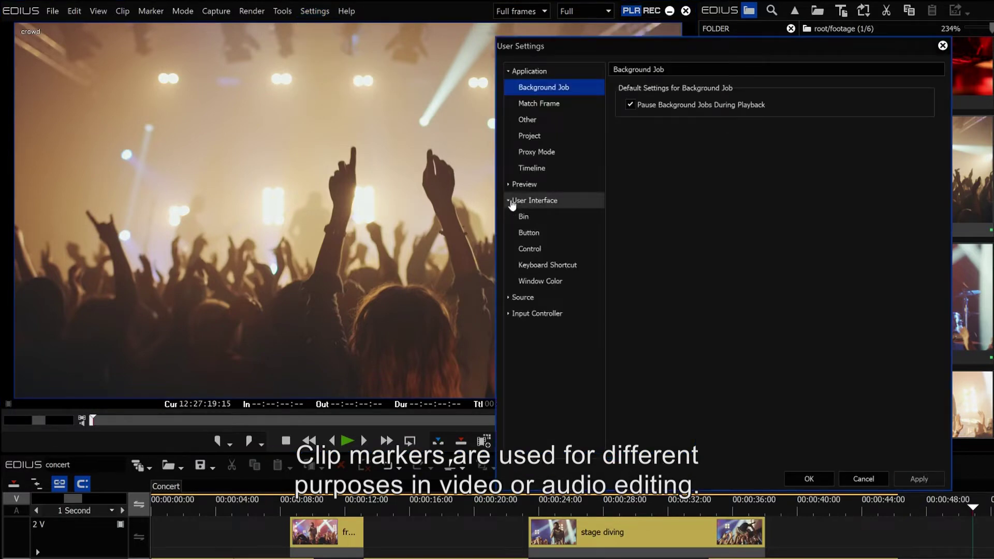
{"action": "left_click", "coordinate": [586, 270]}
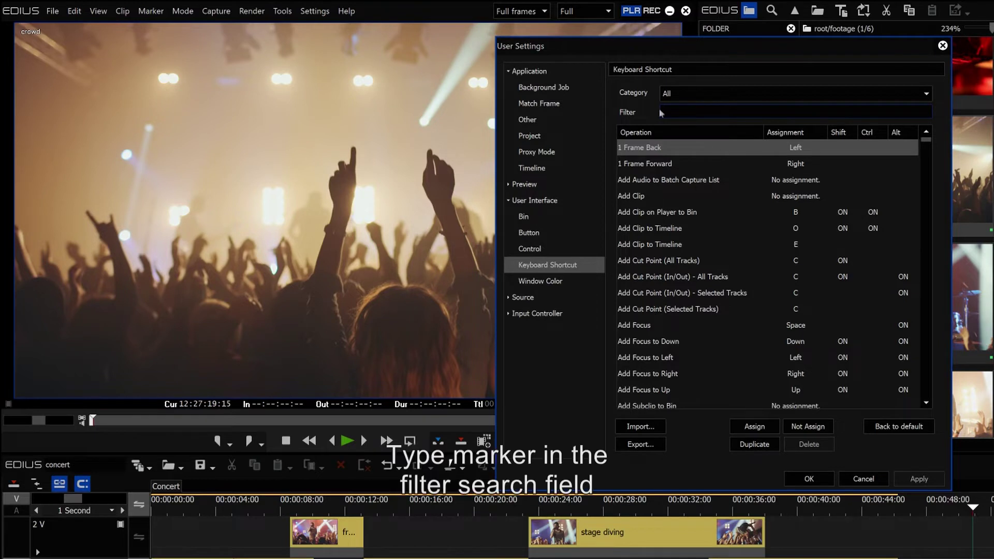
{"action": "type", "text": "marker"}
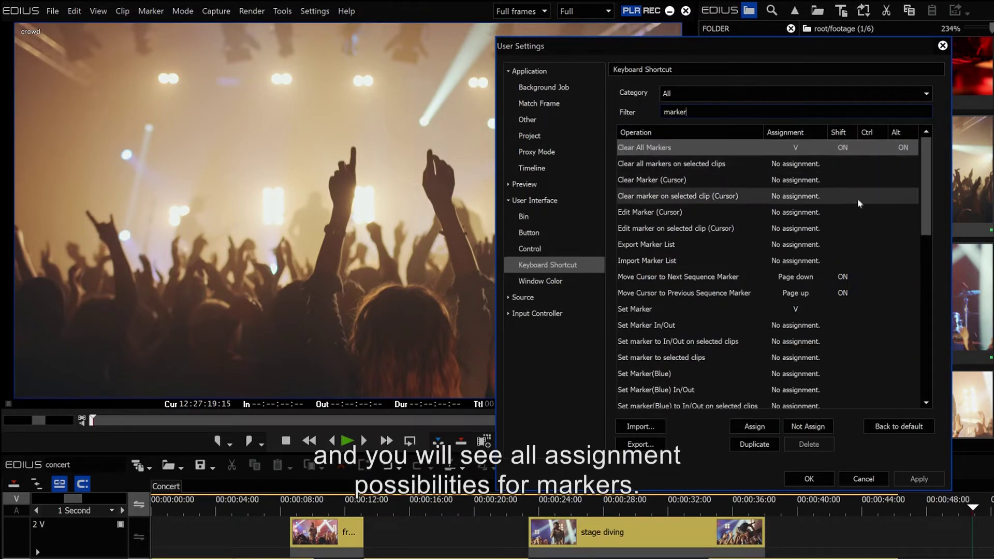
Step: Assign the shortcut Ctrl+Alt+V to the operation Set marker(Red) to selected clips
{"action": "left_click_drag", "start_coordinate": [929, 227], "coordinate": [939, 314]}
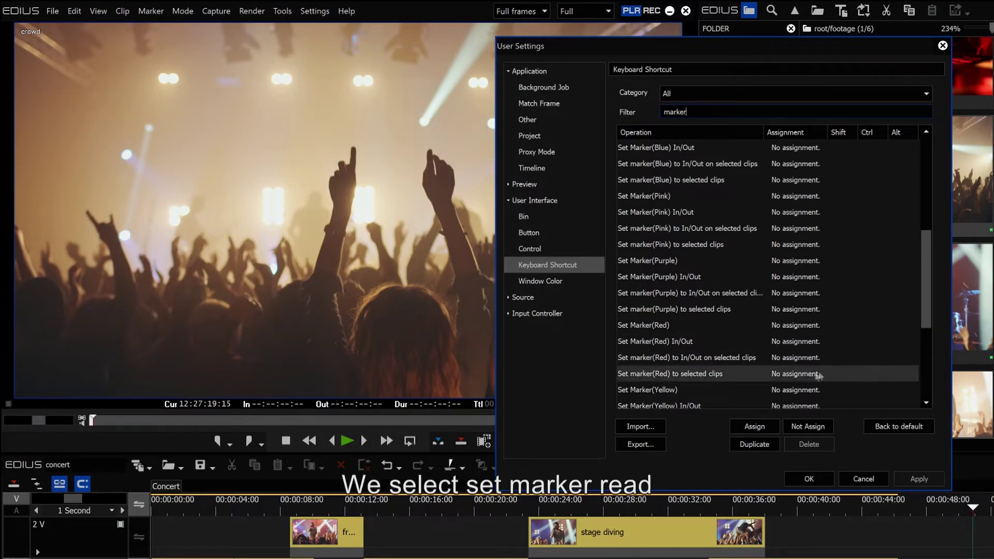
{"action": "left_click", "coordinate": [723, 374]}
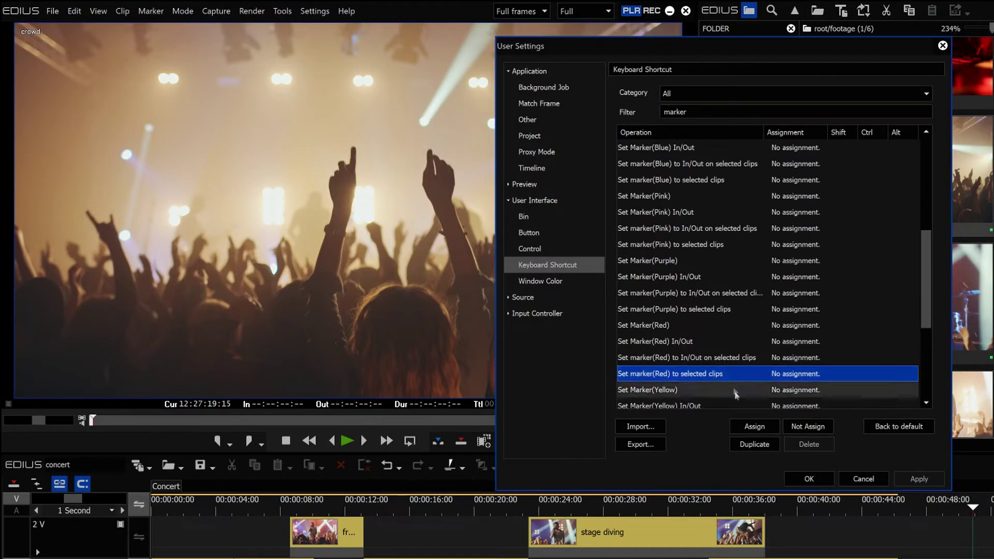
{"action": "left_click", "coordinate": [750, 429]}
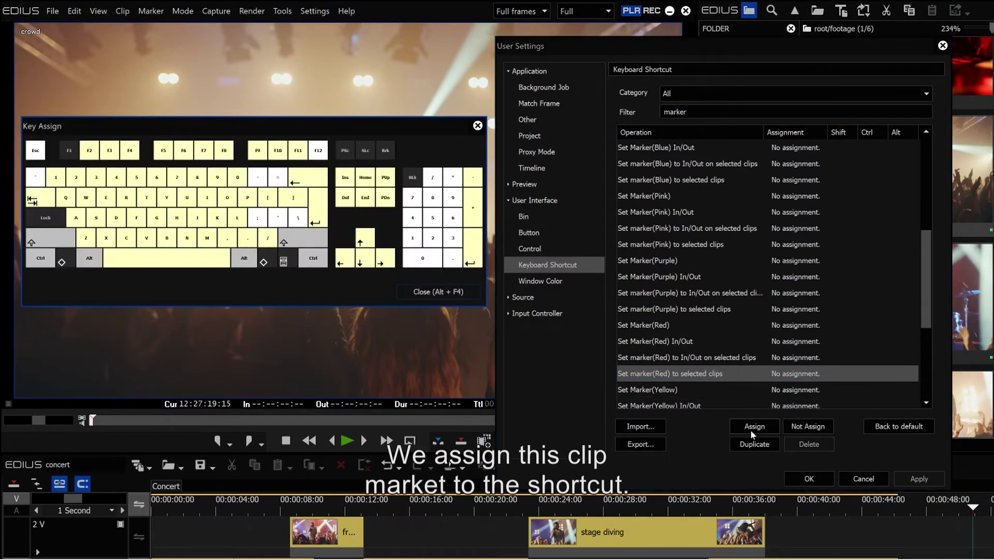
{"action": "left_click", "coordinate": [40, 264]}
{"action": "left_click", "coordinate": [86, 265]}
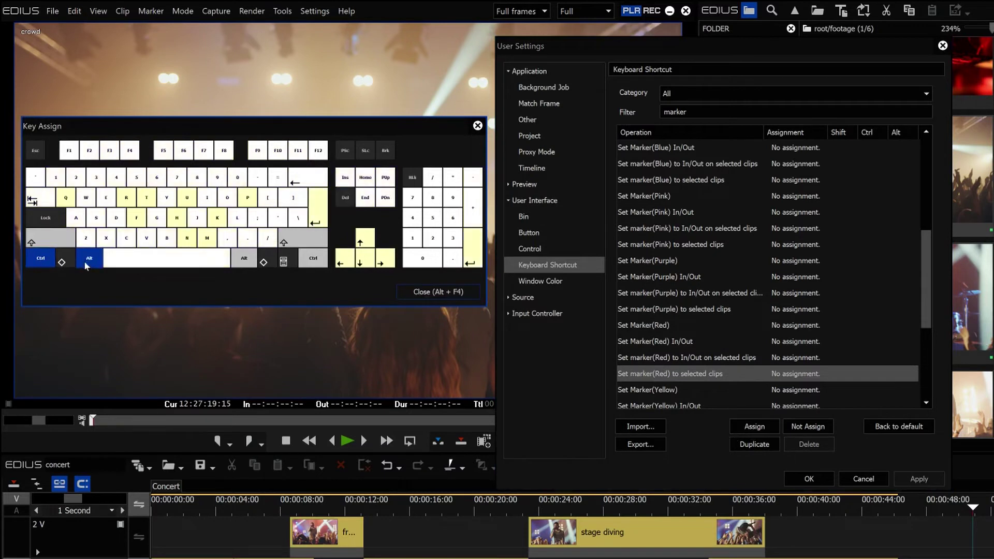
{"action": "left_click", "coordinate": [145, 239]}
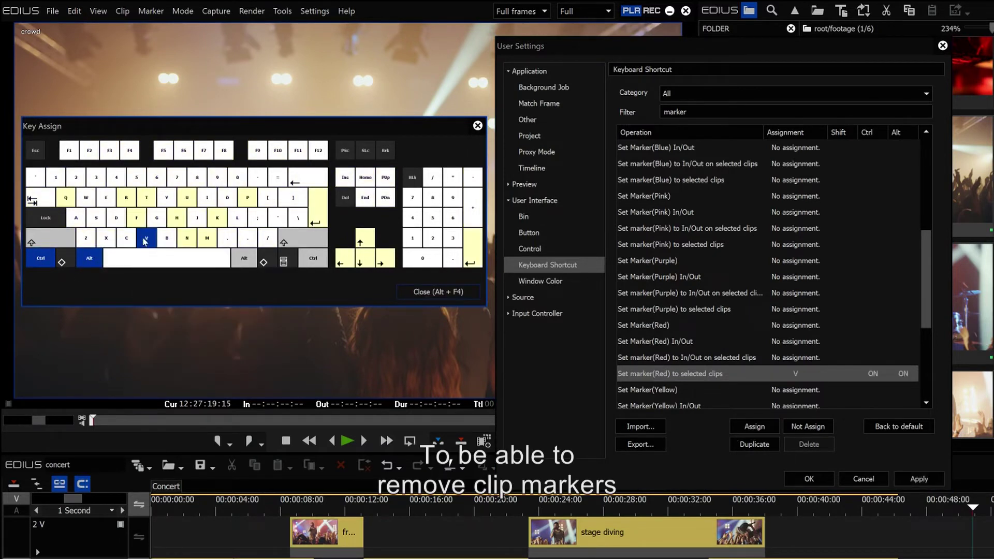
Step: Assign the shortcut Shift+Ctrl+Alt+V to the operation Clear marker on selected clip (Cursor)
{"action": "left_click_drag", "start_coordinate": [922, 288], "coordinate": [922, 192]}
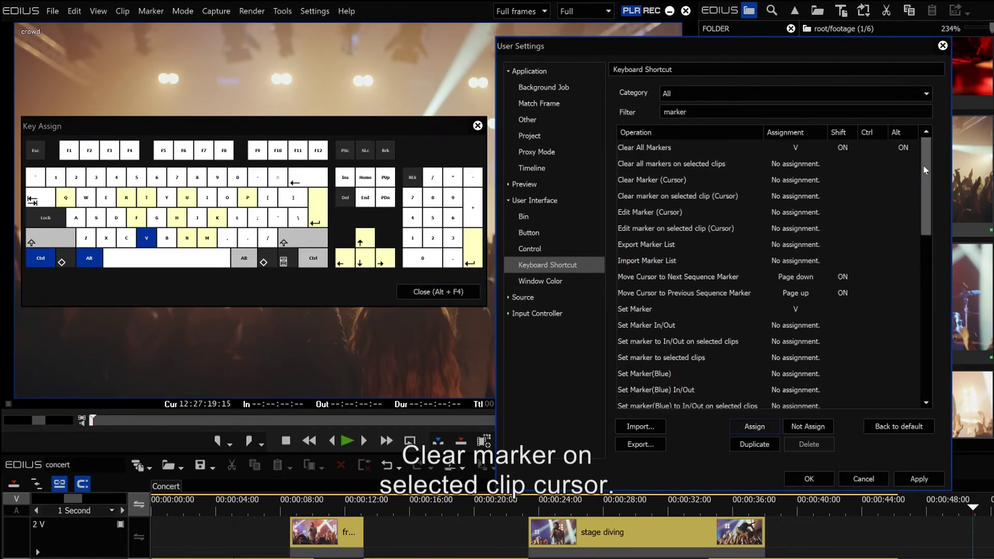
{"action": "left_click", "coordinate": [732, 200]}
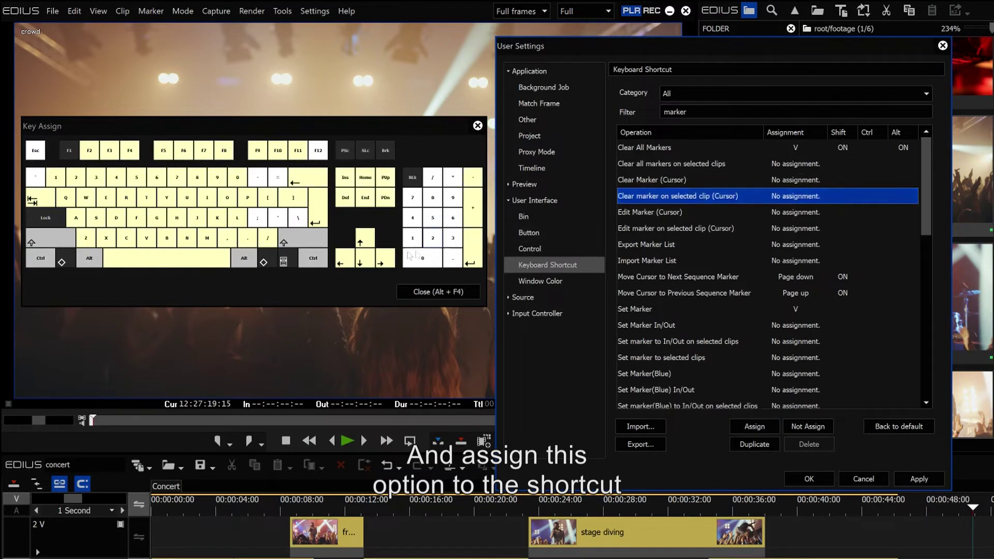
{"action": "left_click", "coordinate": [54, 235]}
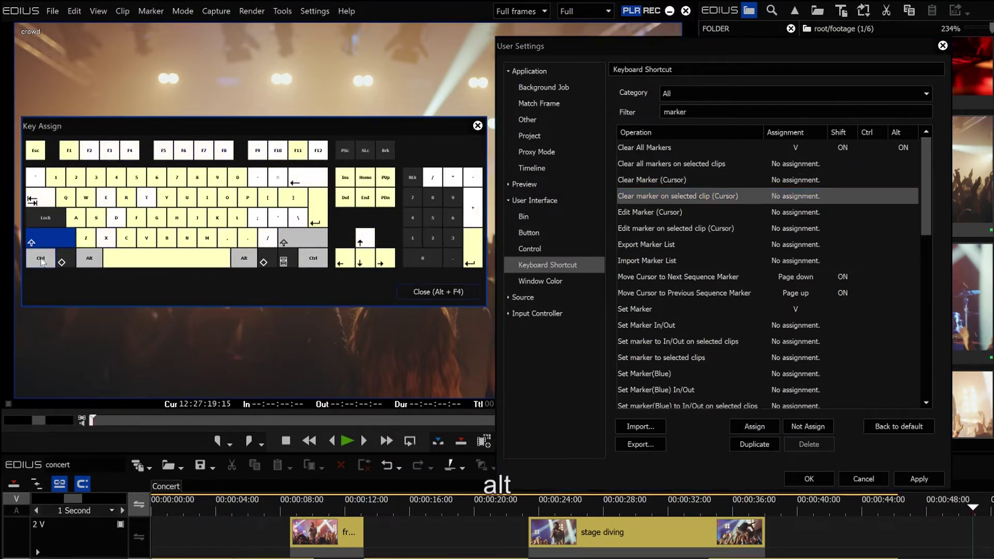
{"action": "left_click", "coordinate": [40, 258]}
{"action": "left_click", "coordinate": [87, 260]}
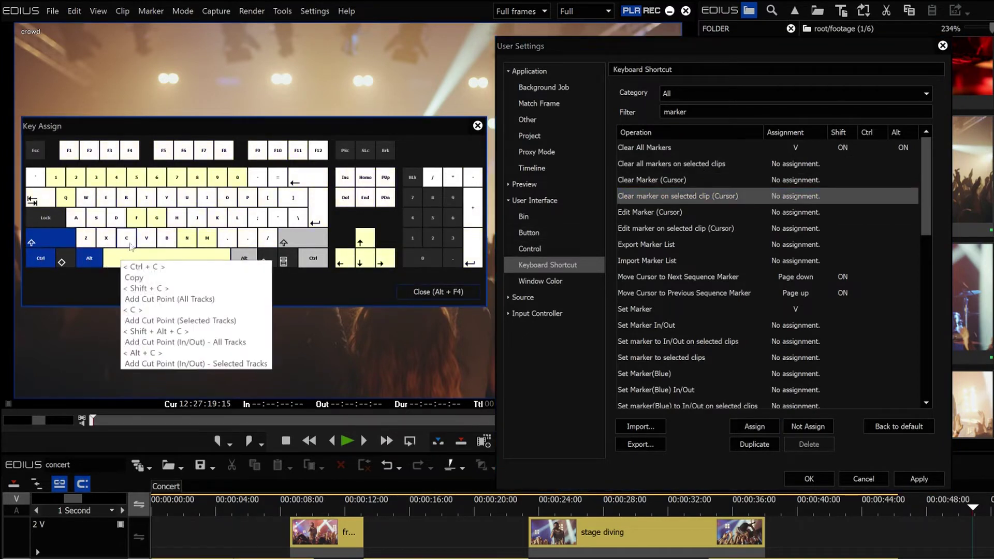
{"action": "left_click", "coordinate": [149, 238]}
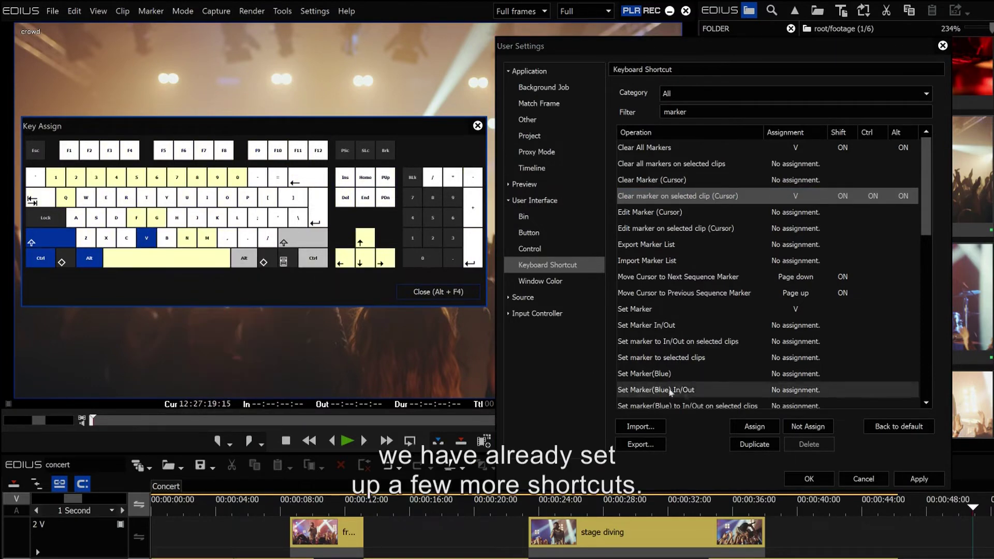
Step: Apply the keyboard shortcut settings and set red clip markers on the stage diving clip at 00:00:27:16 and 00:00:31:17
{"action": "left_click", "coordinate": [804, 479]}
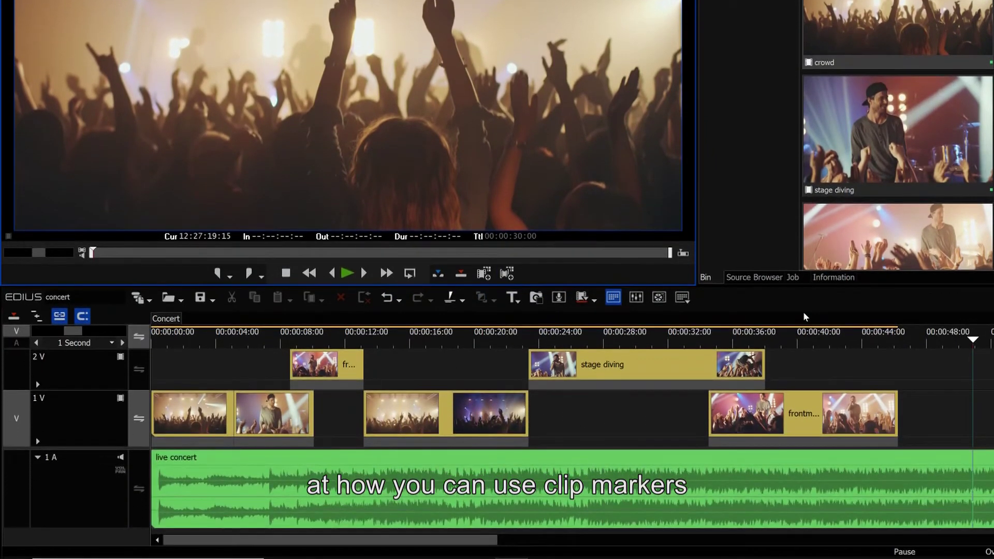
{"action": "left_click", "coordinate": [600, 341]}
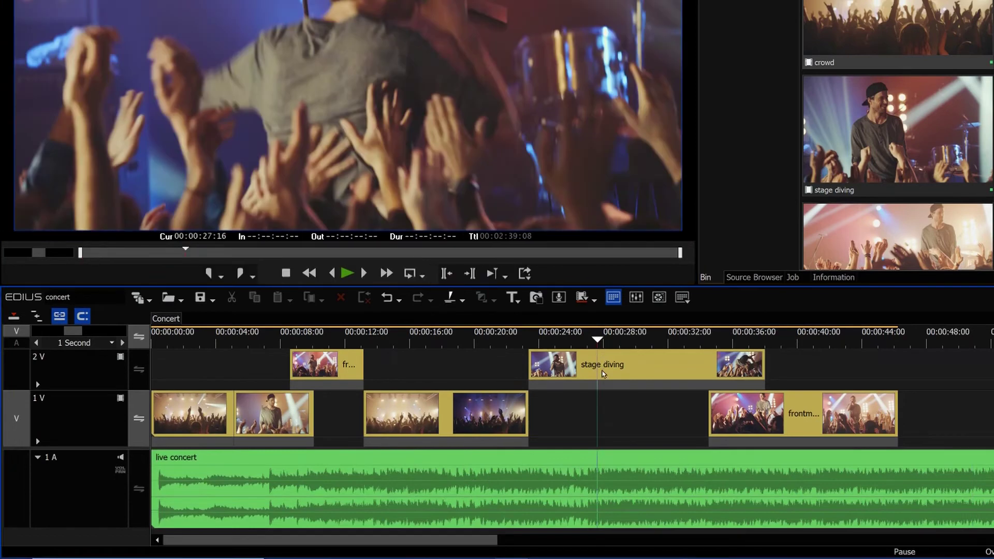
{"action": "left_click", "coordinate": [602, 373]}
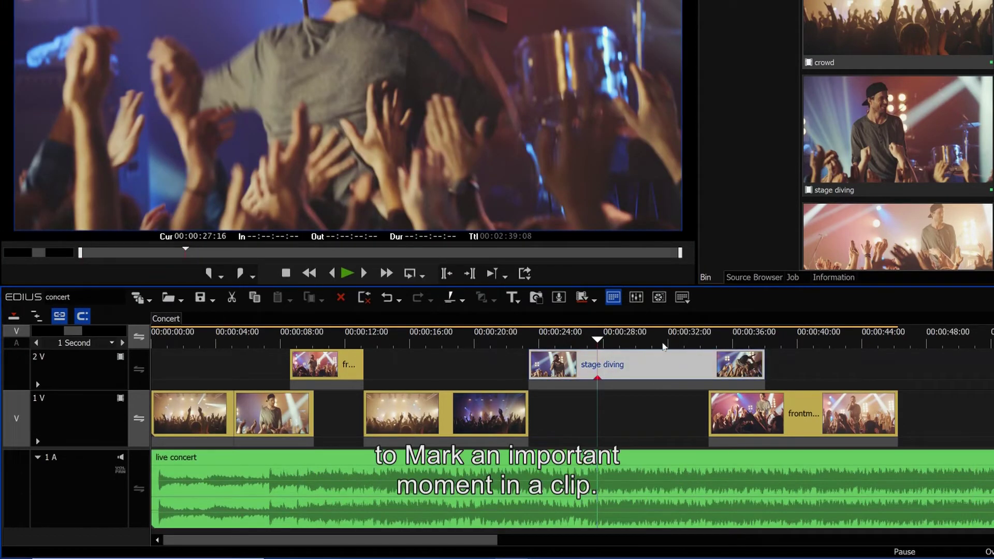
{"action": "left_click", "coordinate": [663, 342]}
{"action": "key", "text": "v"}
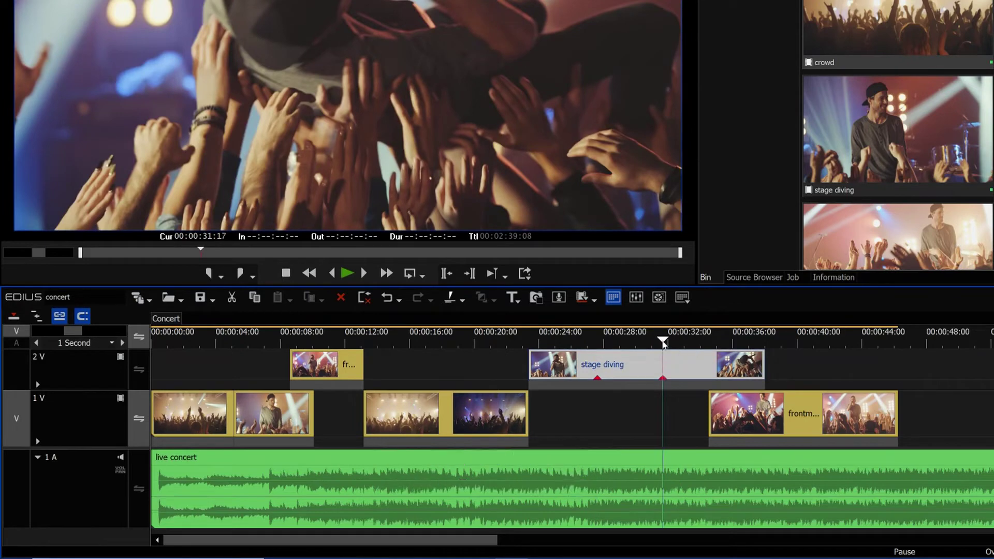
Step: Clear the clip marker at 00:00:27:16 from the stage diving clip
{"action": "left_click", "coordinate": [598, 342]}
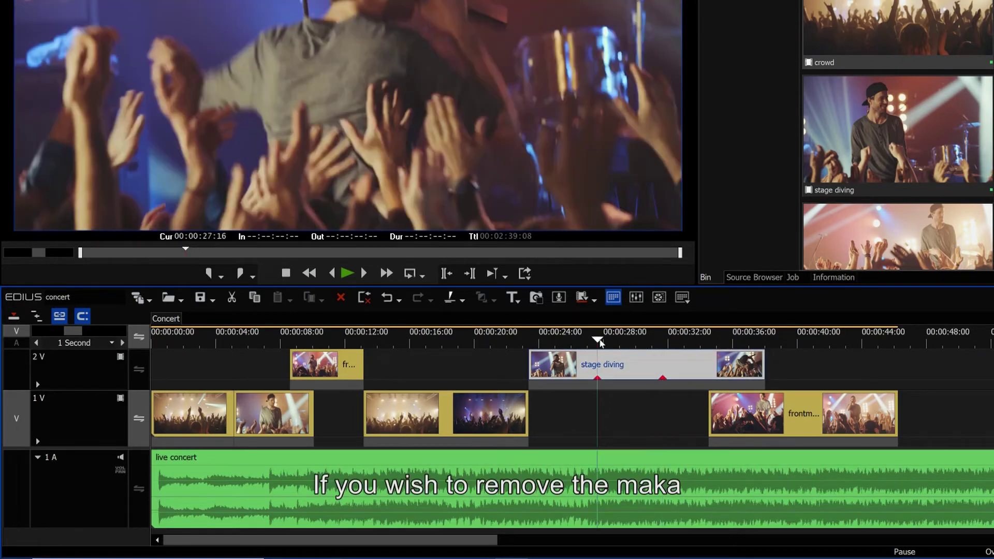
{"action": "key", "text": "alt+v"}
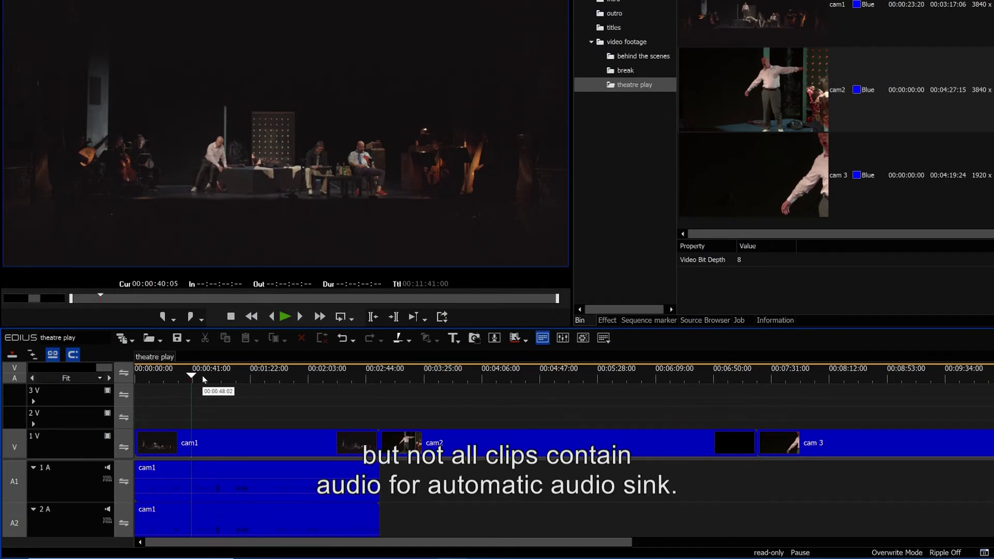
Step: Set yellow clip markers on cam1 at 00:00:40:05, on cam2 at 00:03:57:10 and on cam 3 at the matching visual event
{"action": "left_click", "coordinate": [202, 437]}
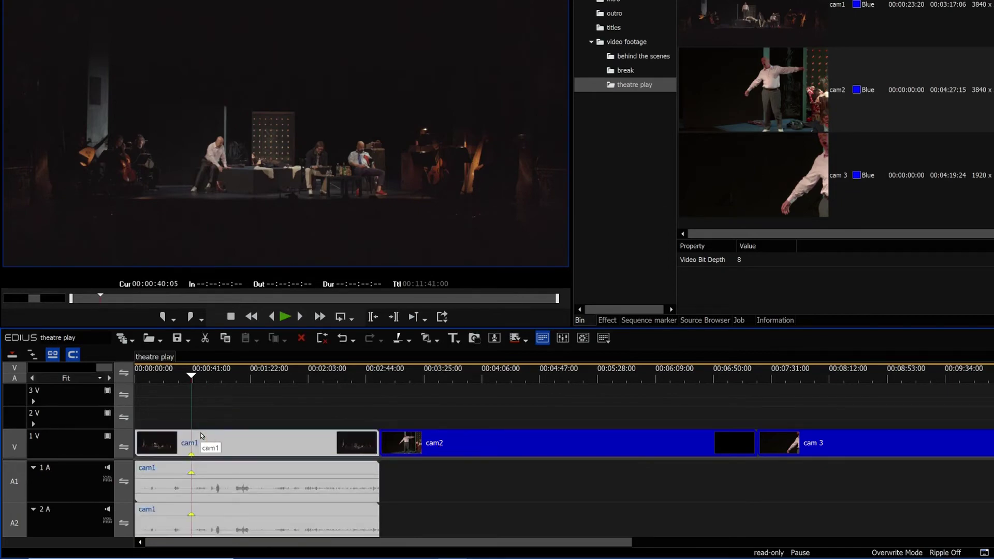
{"action": "left_click", "coordinate": [469, 379]}
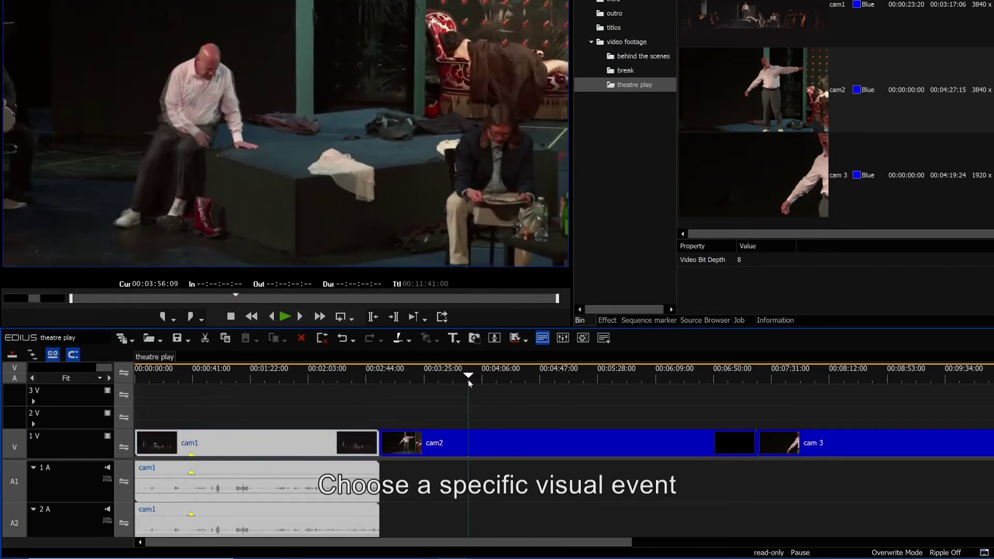
{"action": "left_click", "coordinate": [533, 446]}
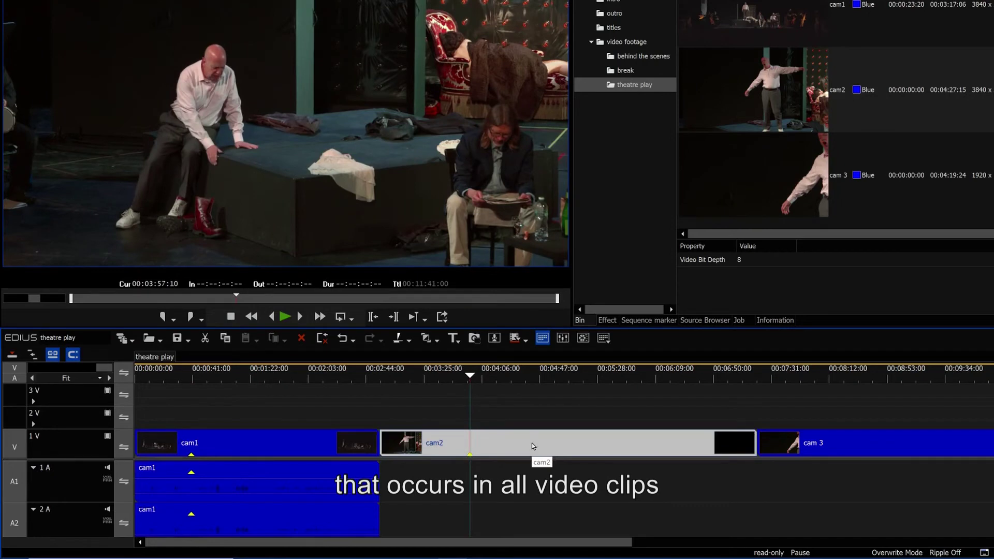
{"action": "left_click_drag", "start_coordinate": [821, 373], "coordinate": [846, 375]}
{"action": "left_click", "coordinate": [833, 444]}
Step: Stack cam2 on the 2 V track and cam 3 on the 3 V track, and align the camera clips by their markers
{"action": "left_click_drag", "start_coordinate": [674, 439], "coordinate": [428, 415]}
{"action": "left_click_drag", "start_coordinate": [817, 443], "coordinate": [193, 395]}
{"action": "left_click", "coordinate": [226, 375]}
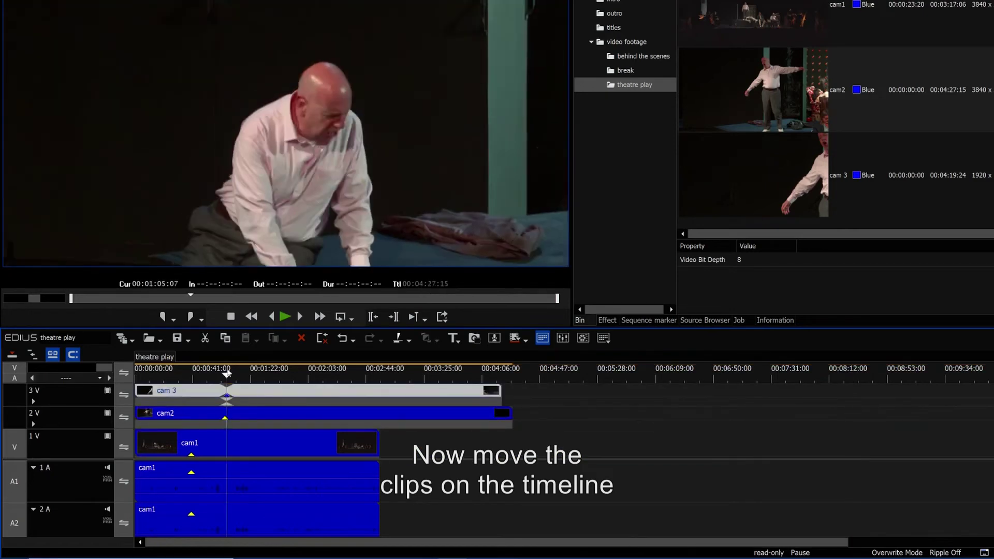
{"action": "key", "text": "ctrl+0"}
{"action": "left_click", "coordinate": [240, 416]}
{"action": "left_click_drag", "start_coordinate": [252, 446], "coordinate": [333, 452]}
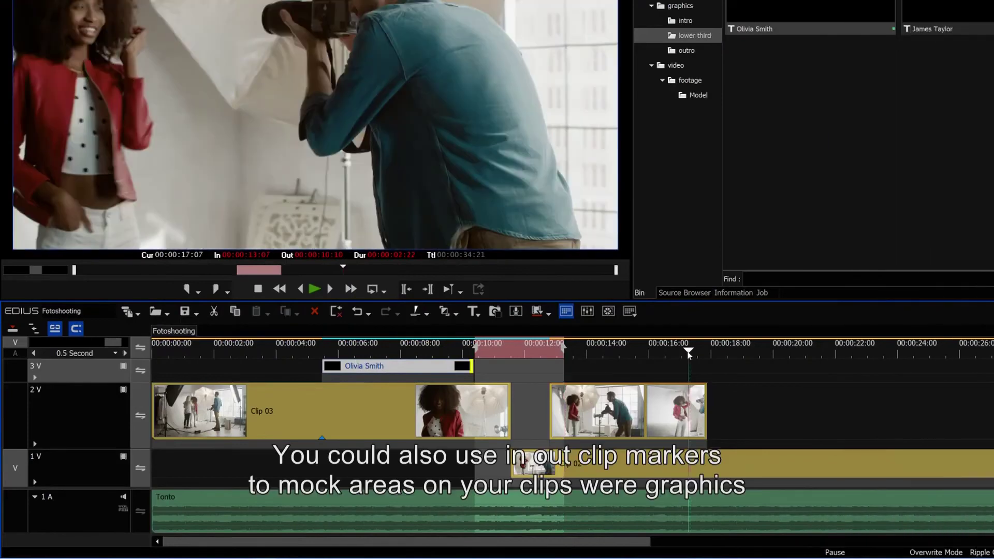
Step: Set the timeline Out point at the cursor, mark that range on Clip 04 in blue, and move Clip 04 to start at about 21 seconds
{"action": "key", "text": "o"}
{"action": "left_click", "coordinate": [656, 416]}
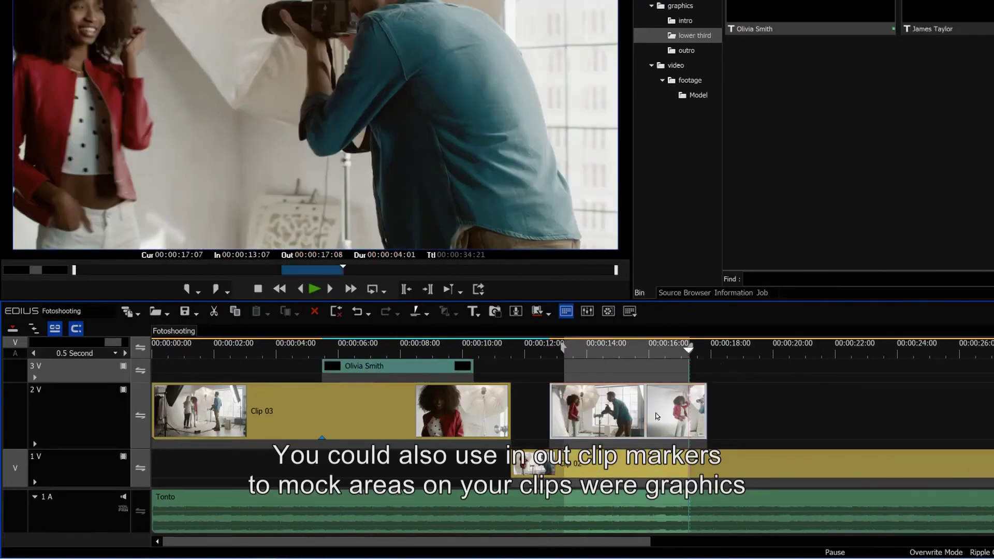
{"action": "left_click_drag", "start_coordinate": [656, 416], "coordinate": [927, 416]}
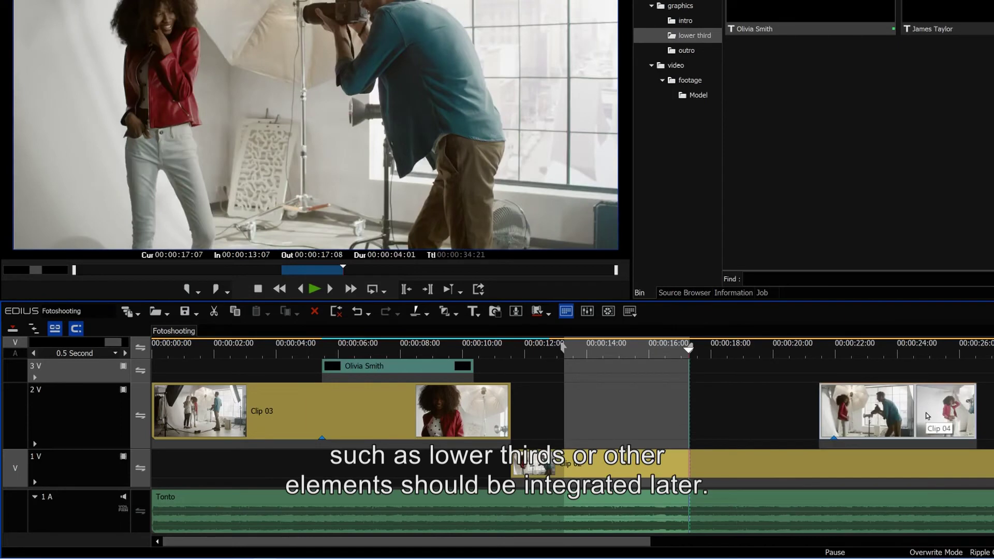
Step: Clear the timeline In and Out points and place the second lower-third title on the 3 V track at Clip 04's blue marker
{"action": "key", "text": "alt+x"}
{"action": "left_click_drag", "start_coordinate": [865, 331], "coordinate": [838, 370]}
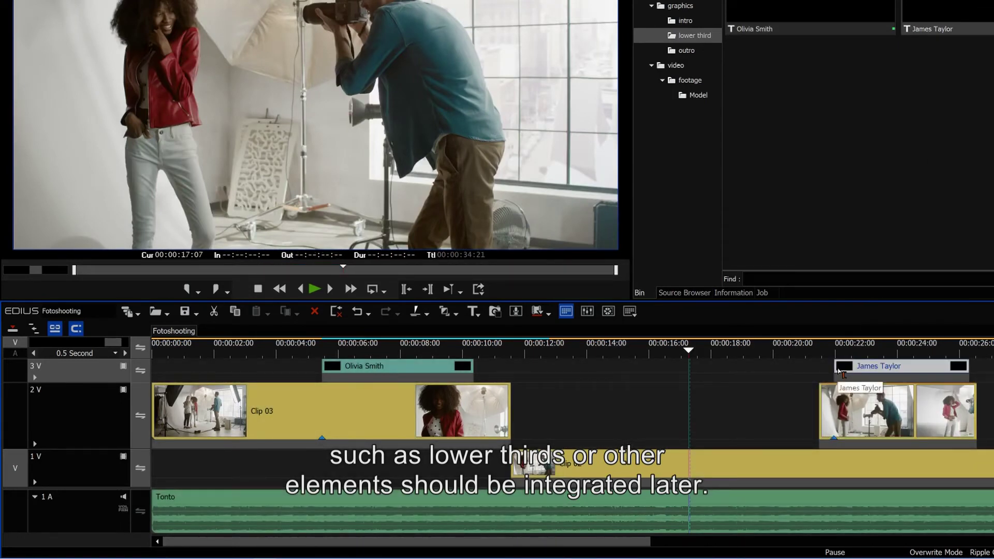
{"action": "key", "text": "Page_Down"}
{"action": "key", "text": "space"}
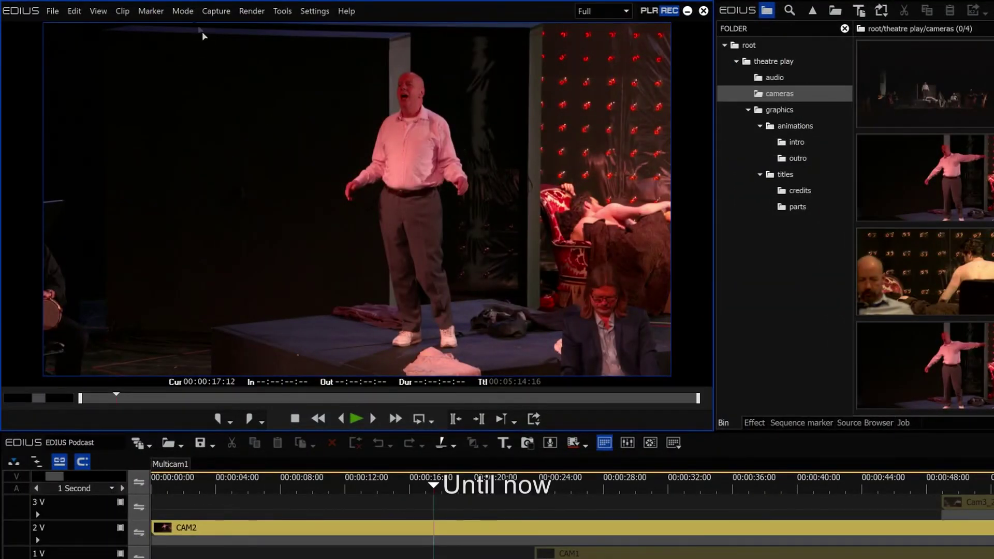
Step: Open the Skipped Frames options for the multicam view
{"action": "left_click", "coordinate": [188, 14]}
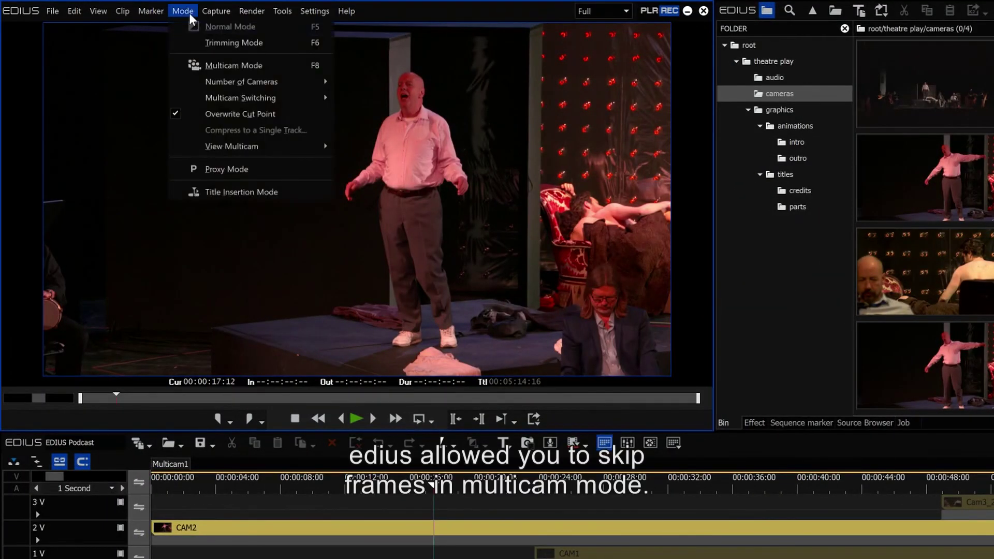
{"action": "mouse_move", "coordinate": [274, 148]}
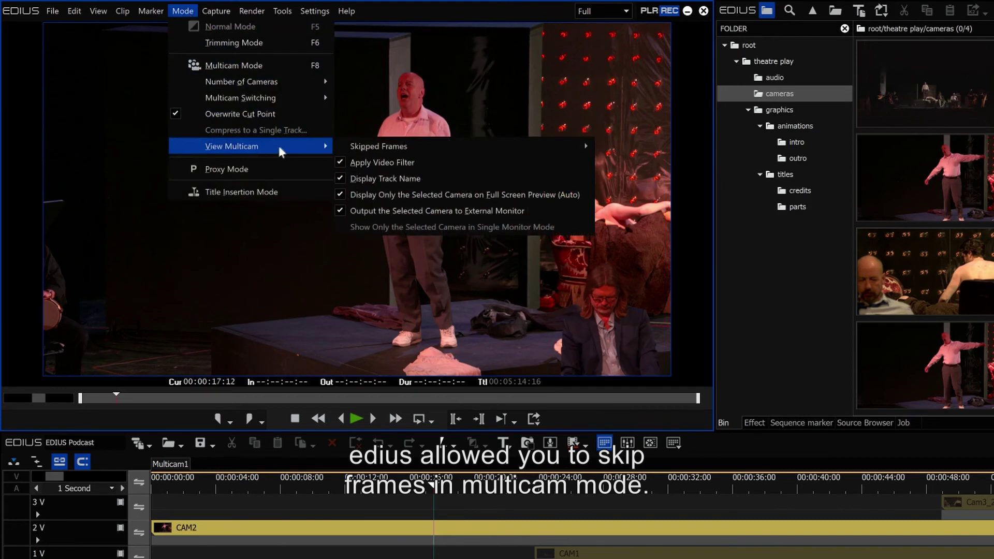
{"action": "mouse_move", "coordinate": [489, 147]}
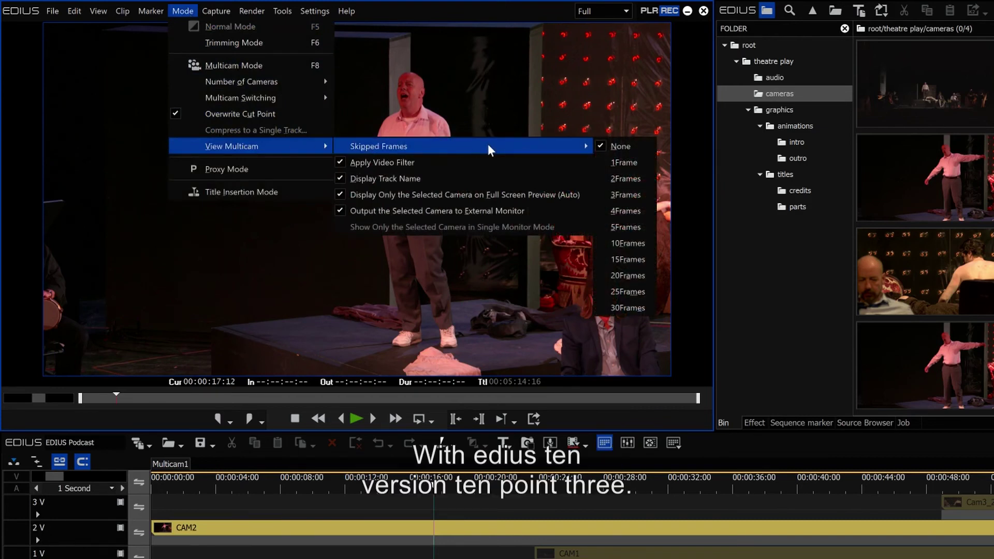